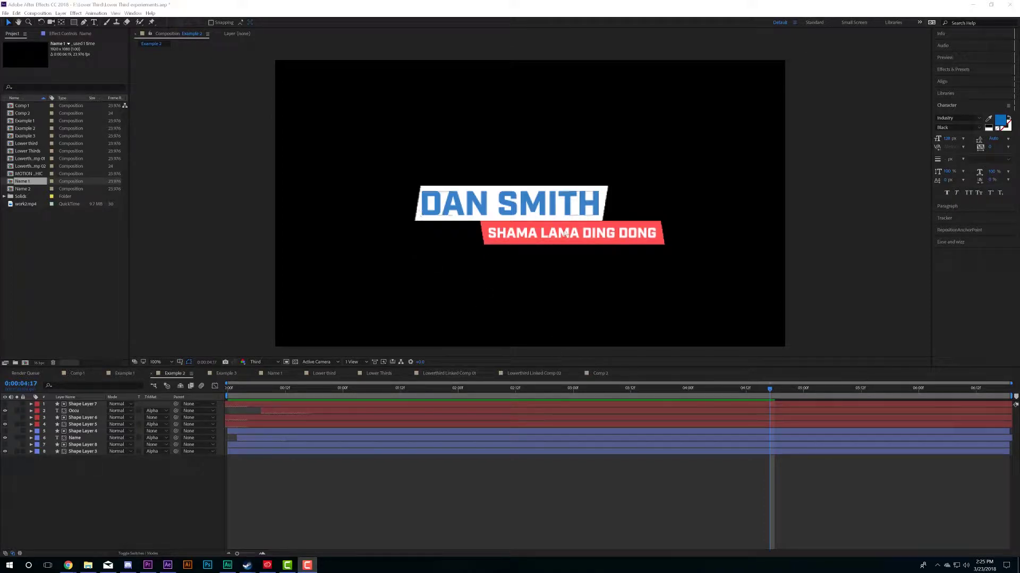
Preview the lower-third animation from the first frame several times.
click(224, 402)
key(Home)
key(space)
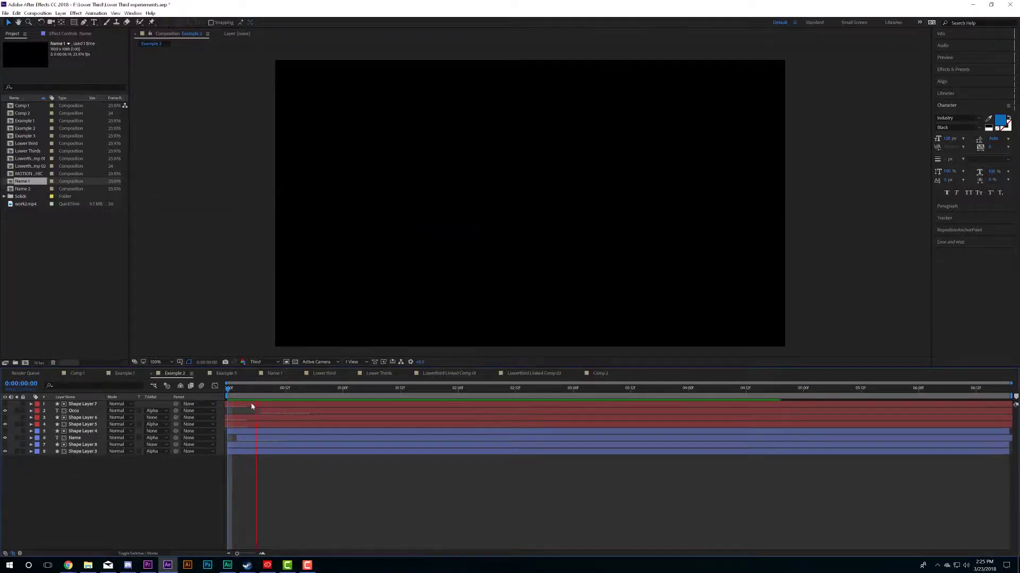
click(309, 388)
key(Home)
key(space)
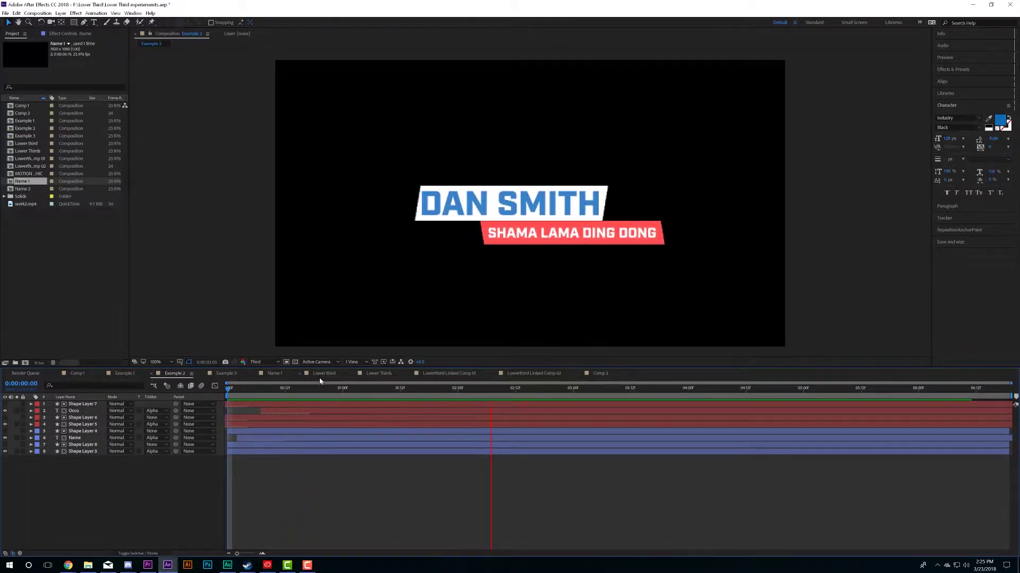
key(space)
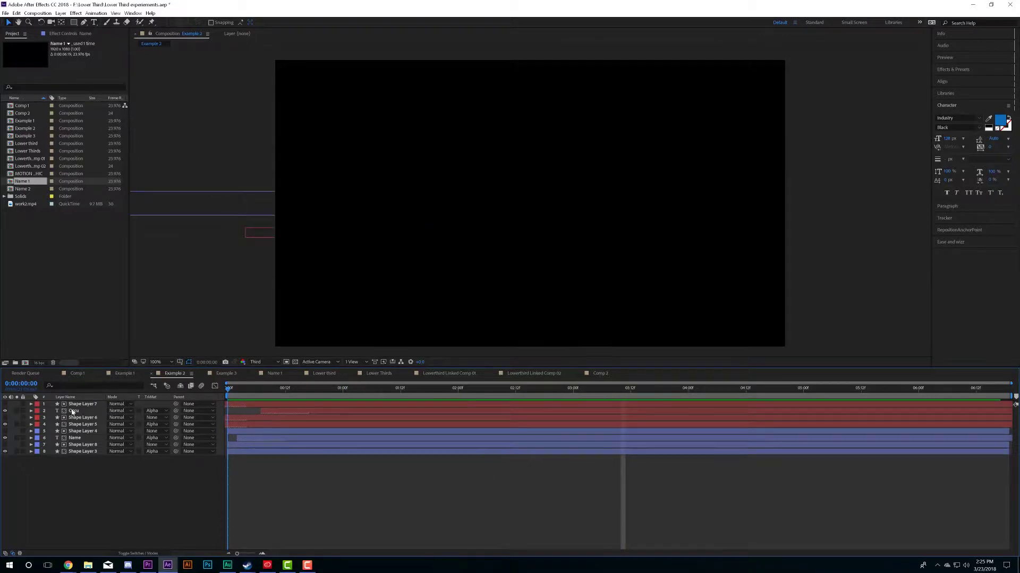
key(space)
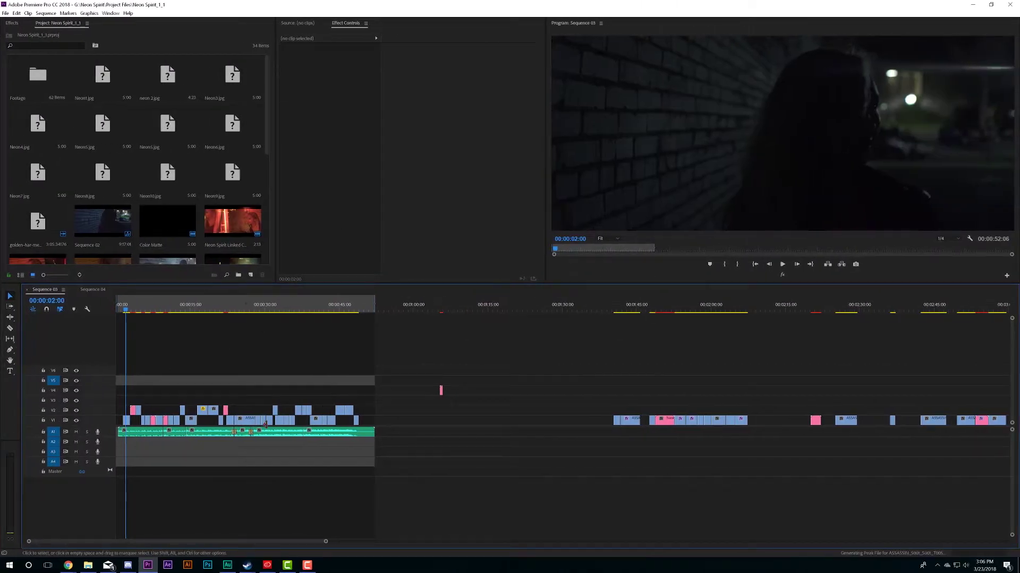
Swap the timeline clip for a new linked After Effects composition and save that project.
drag(326, 541, 156, 541)
right_click(151, 420)
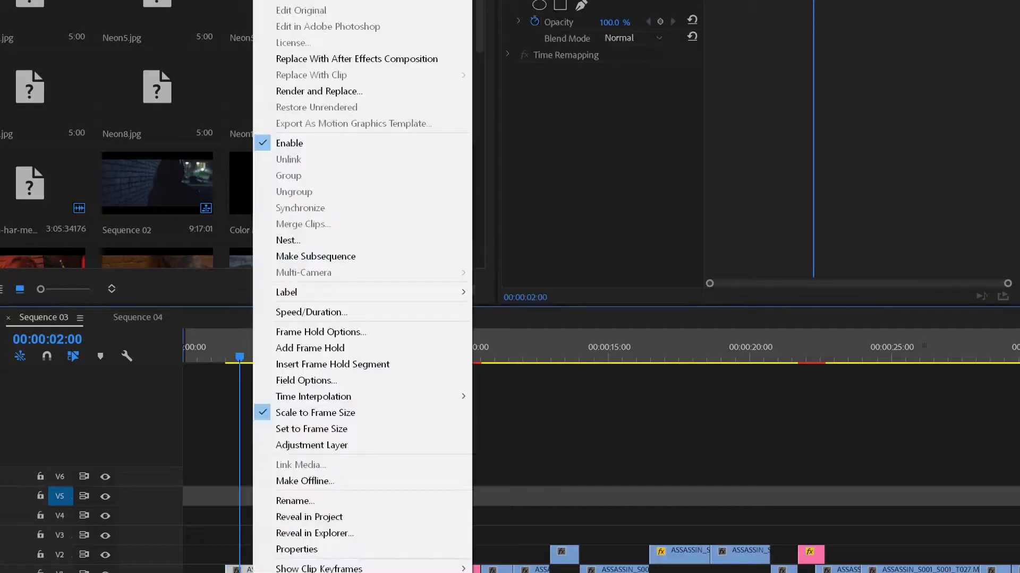
click(352, 60)
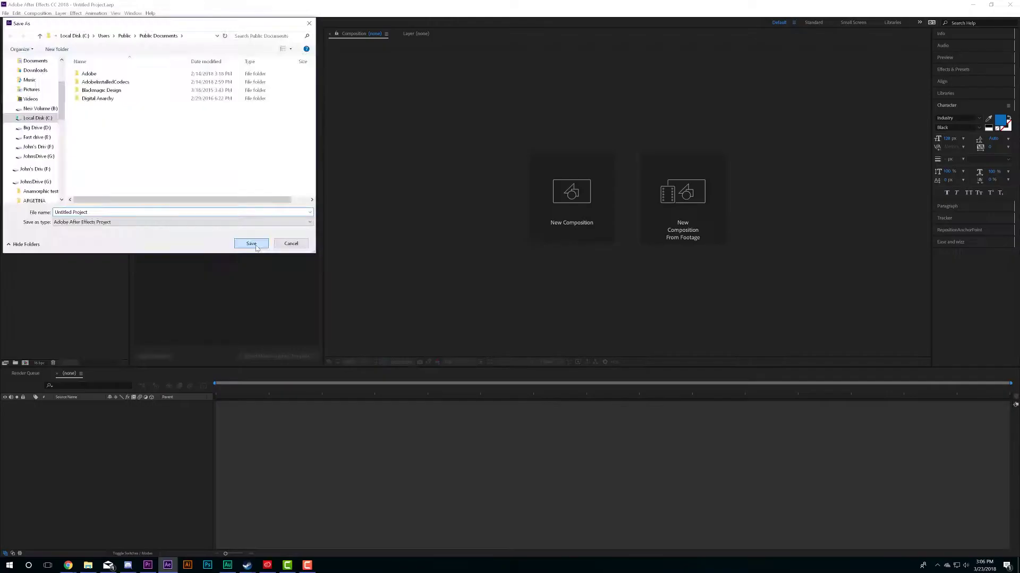
click(252, 244)
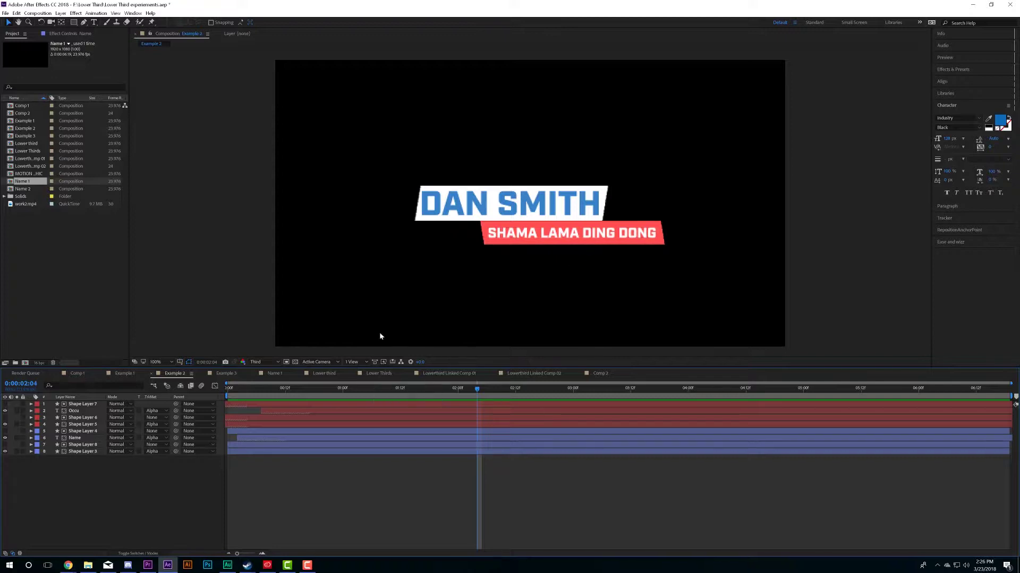
drag(334, 389, 157, 407)
key(space)
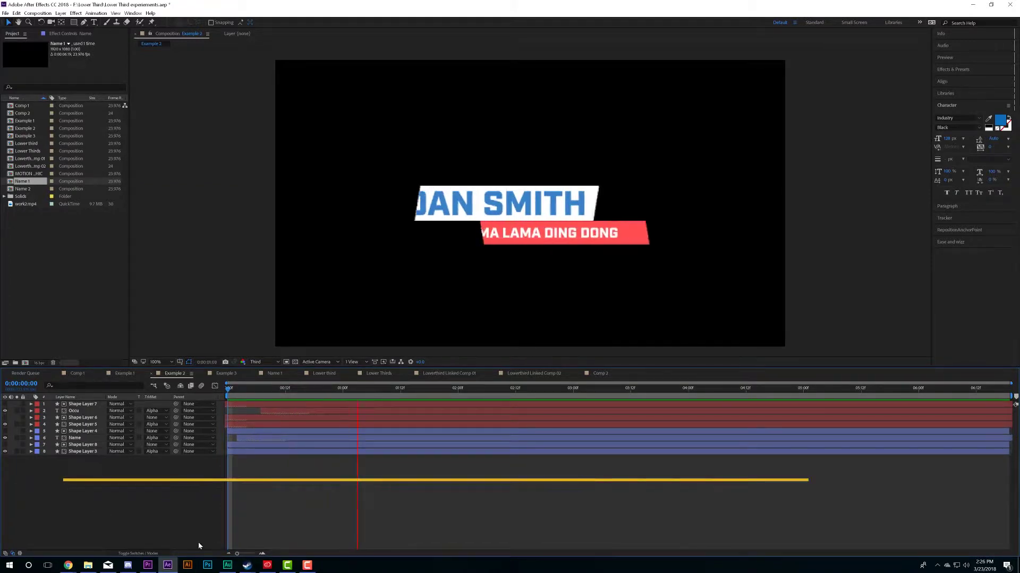
Show the Essential Graphics panel with Example 2 as the master composition.
click(128, 15)
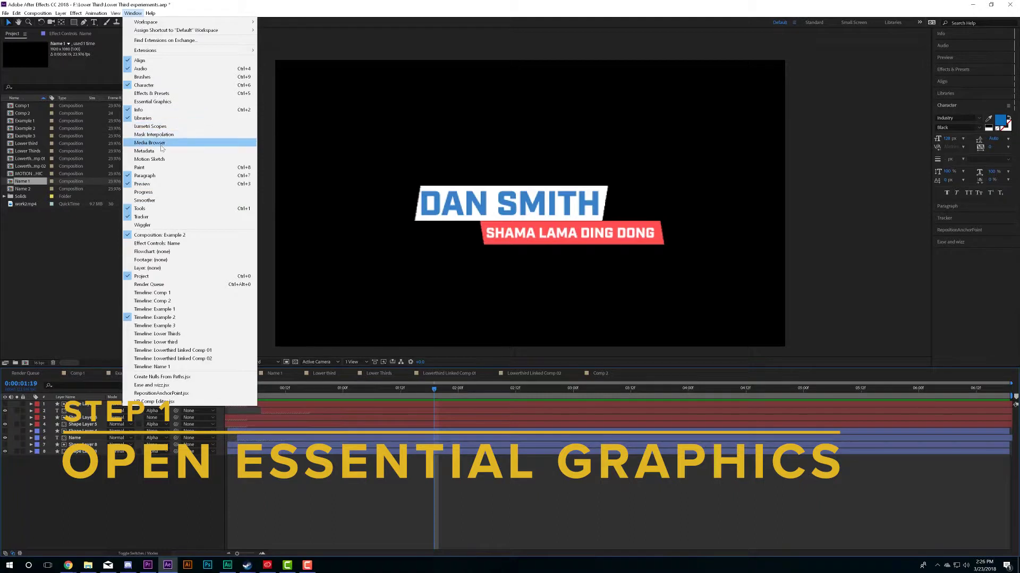
click(153, 102)
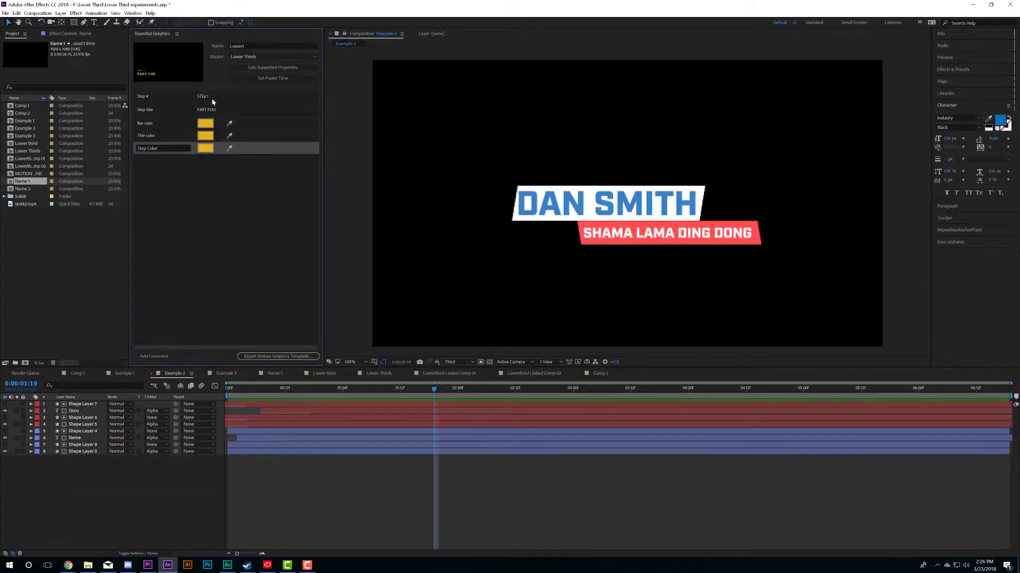
click(268, 57)
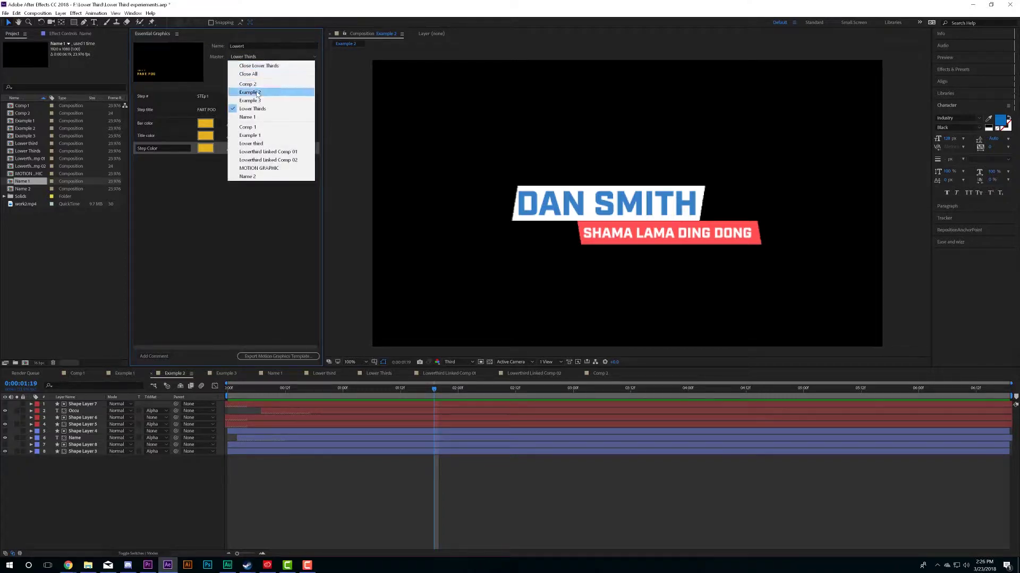
click(257, 93)
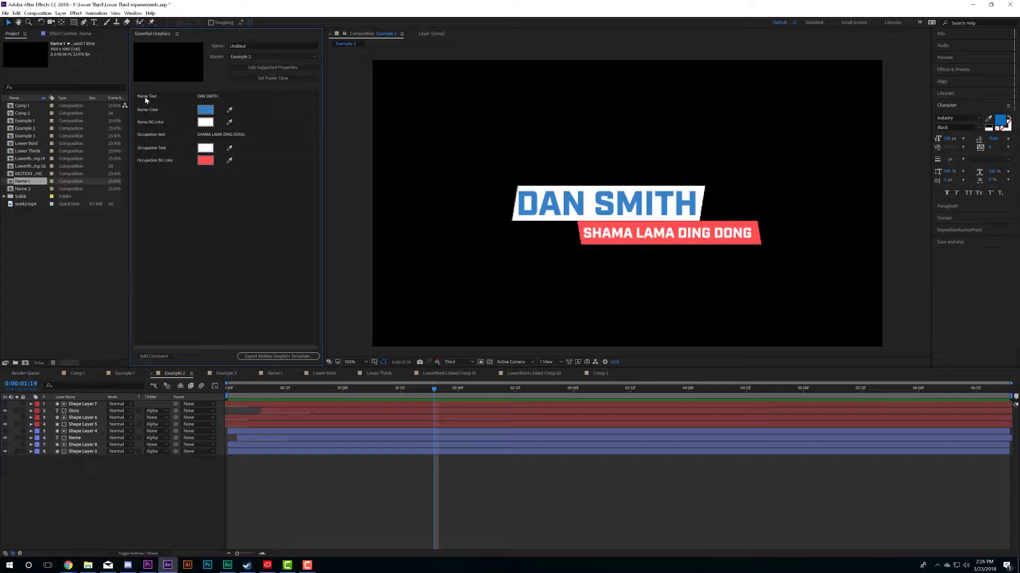
Delete Name Text, Name Color, Name BG color, Occupation and the remaining template properties.
click(208, 224)
click(275, 103)
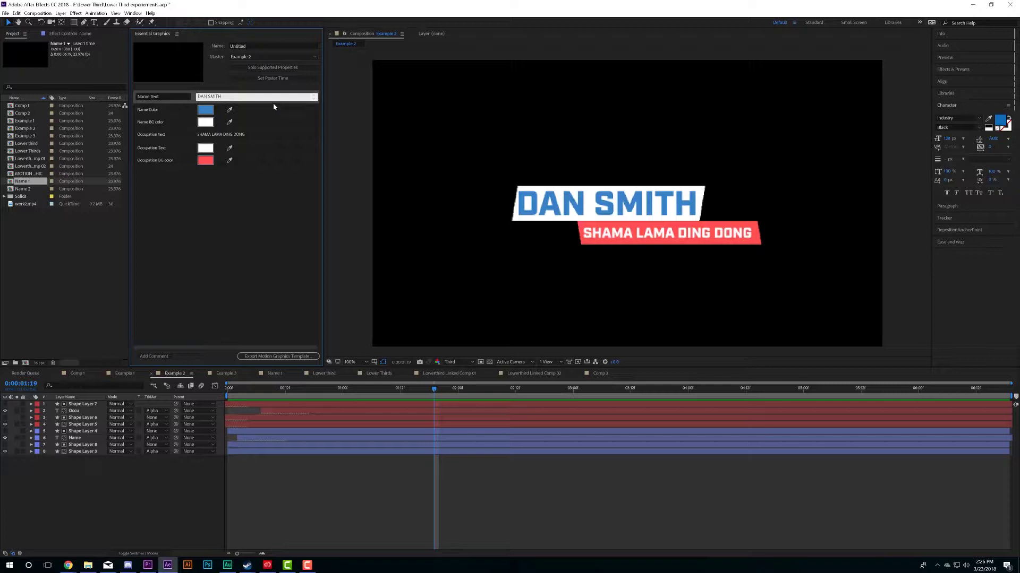
key(Delete)
click(174, 98)
key(Delete)
click(173, 101)
key(Delete)
click(165, 101)
key(Delete)
key(Delete)
click(156, 100)
key(Delete)
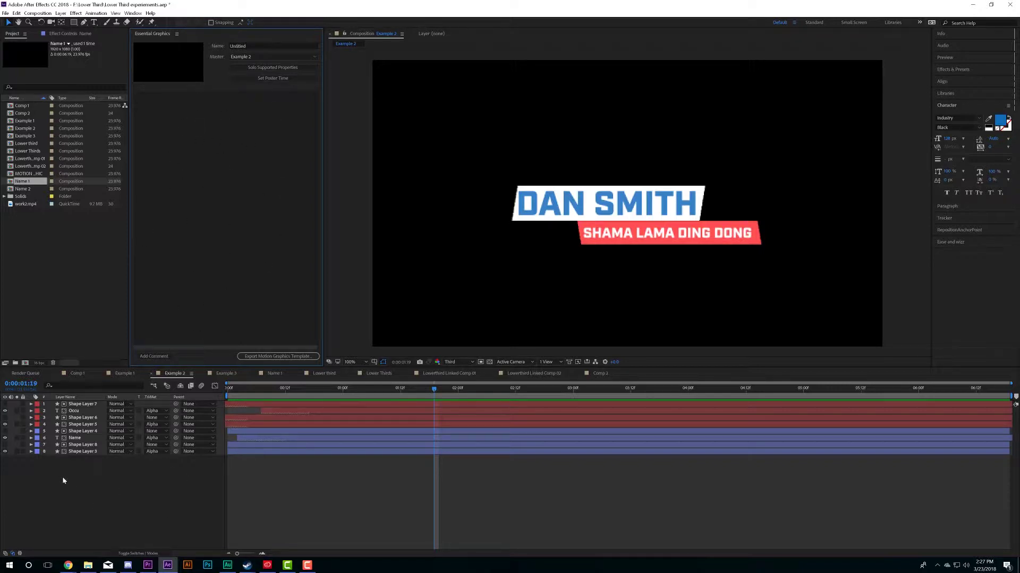
Add the Name layer's Source Text to the template and relabel it Name.
click(74, 438)
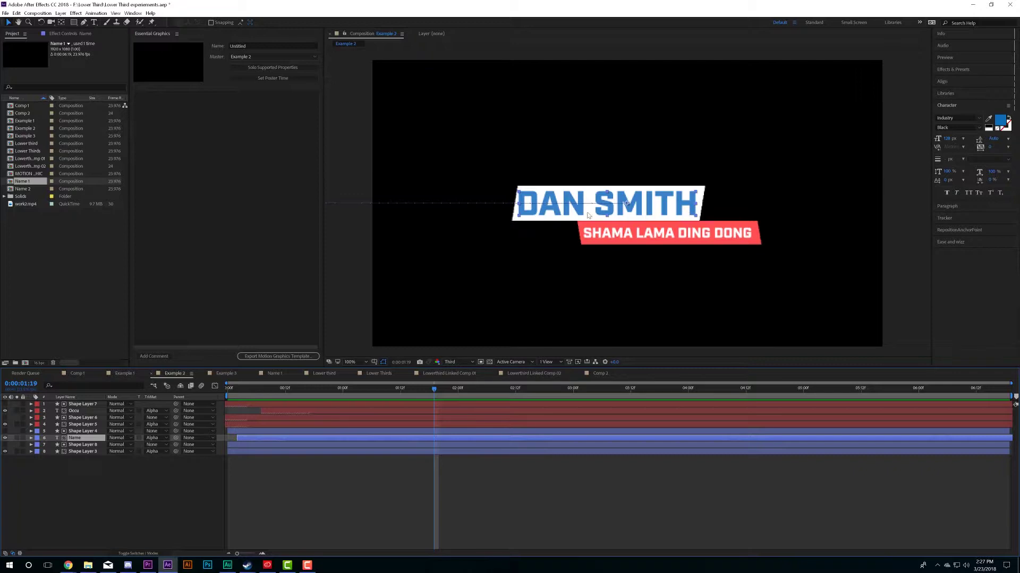
click(31, 438)
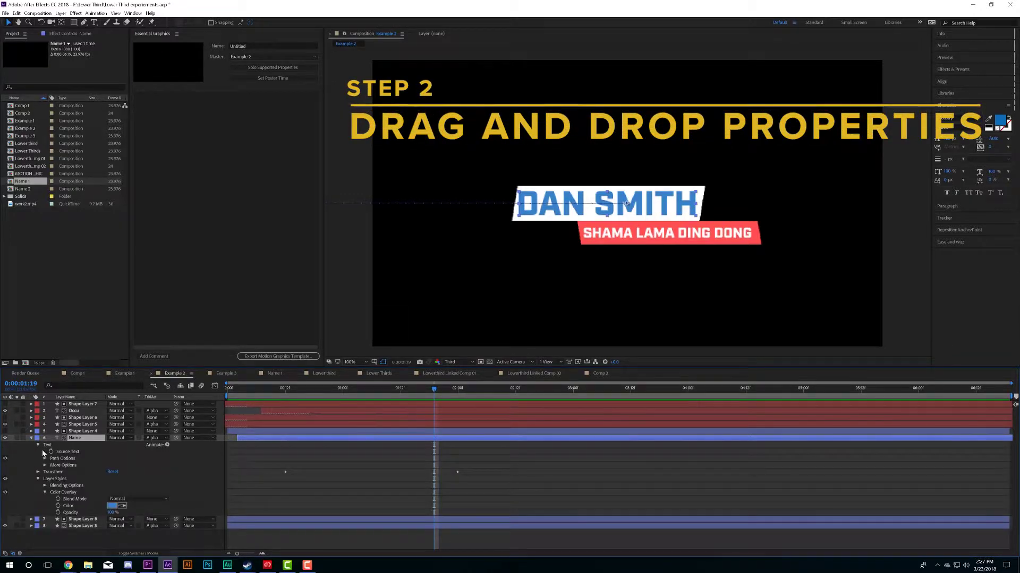
drag(59, 454, 170, 121)
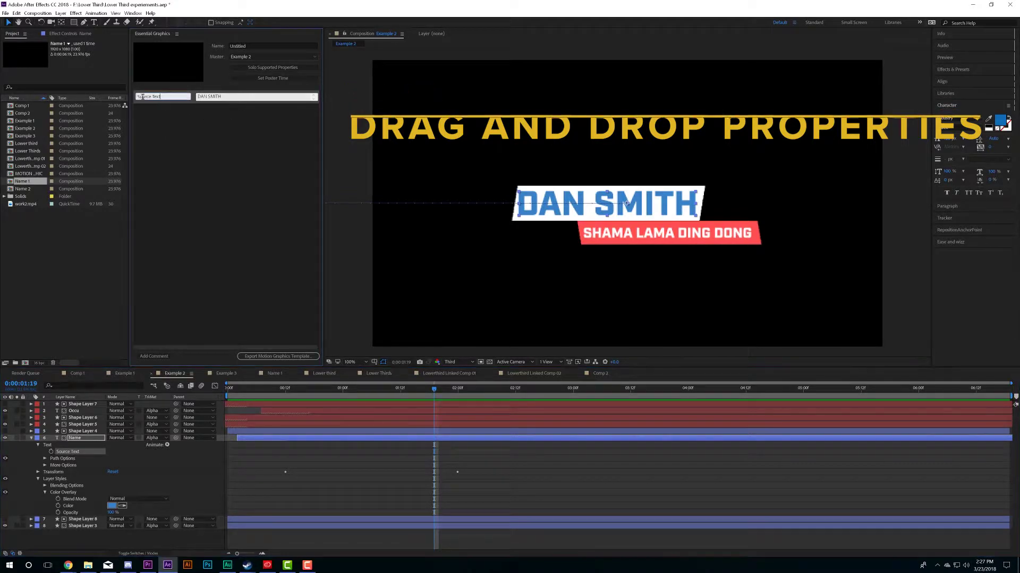
click(164, 97)
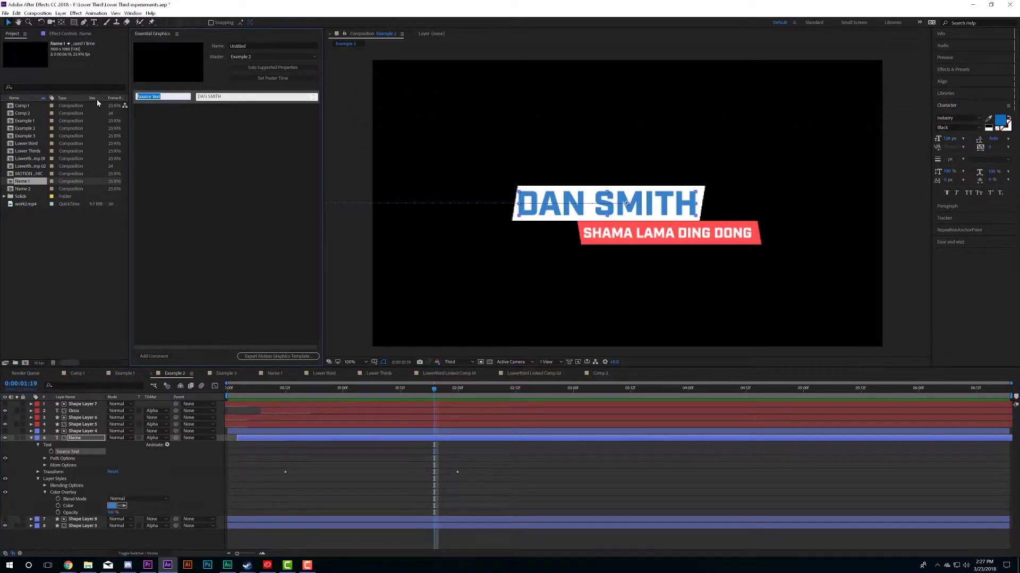
key(BackSpace)
text(Name)
click(177, 183)
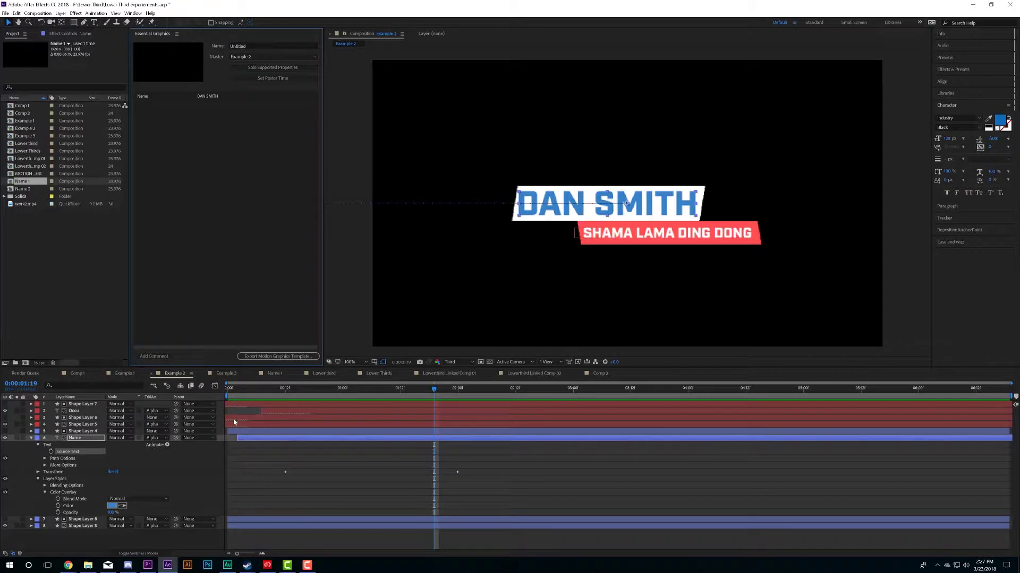
Inspect the Name layer's Color Overlay style, Path Options and More Options groups.
click(70, 493)
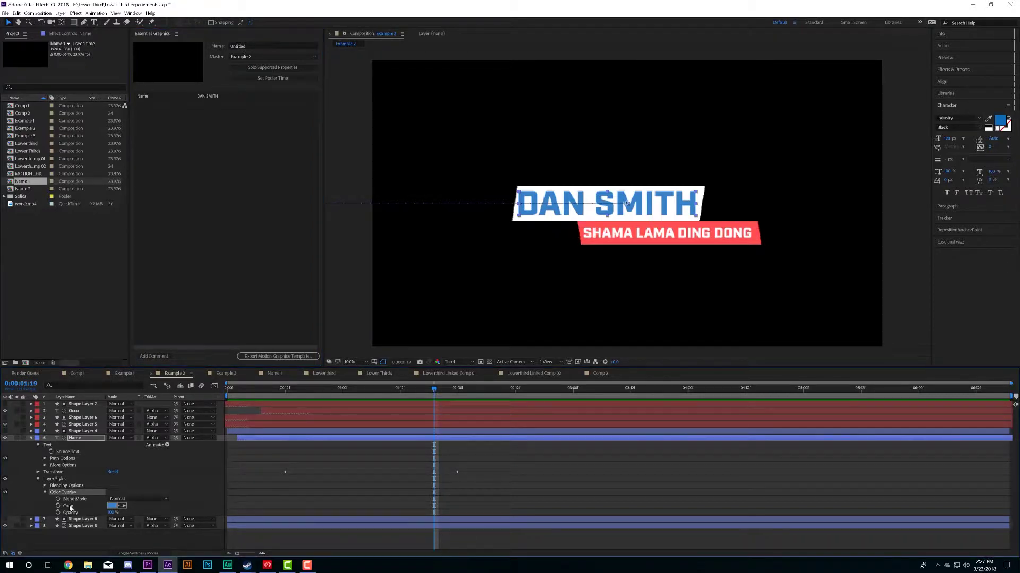
click(45, 459)
click(44, 472)
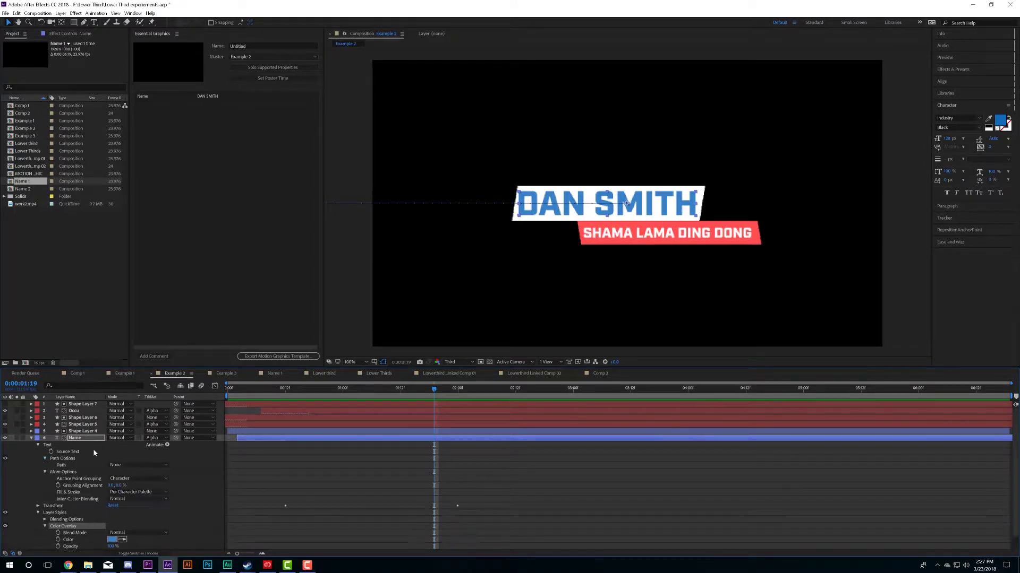
click(45, 472)
click(45, 459)
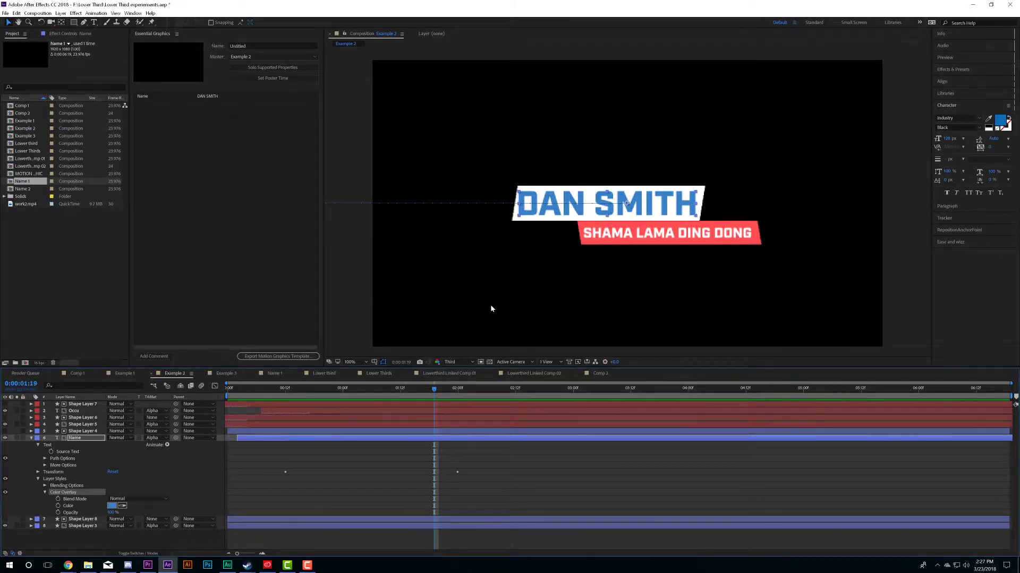
Drag the Name layer's Color Overlay colour into Essential Graphics and label it Name Color.
right_click(76, 441)
mouse_move(170, 226)
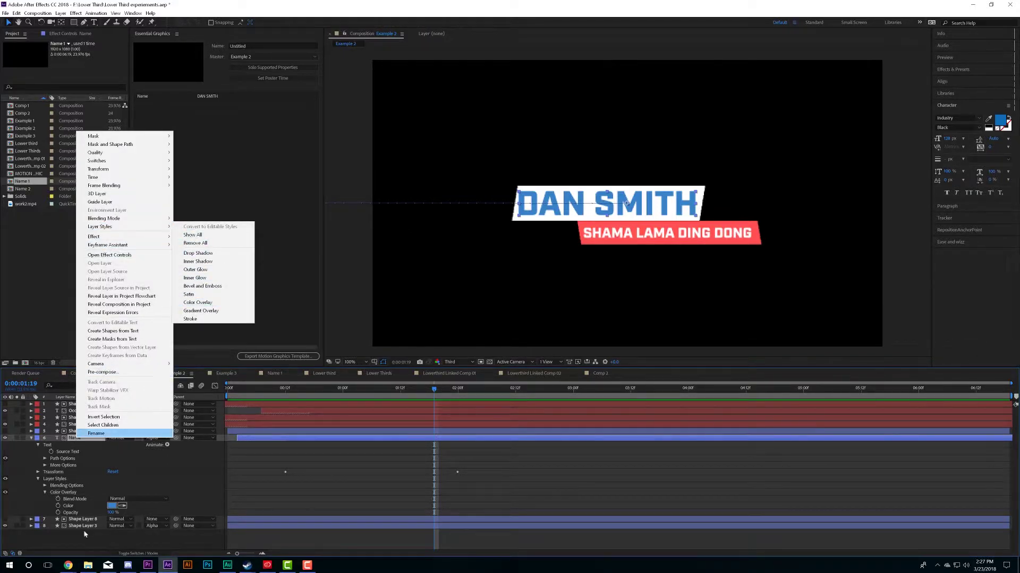
click(68, 507)
drag(68, 510, 155, 132)
click(168, 110)
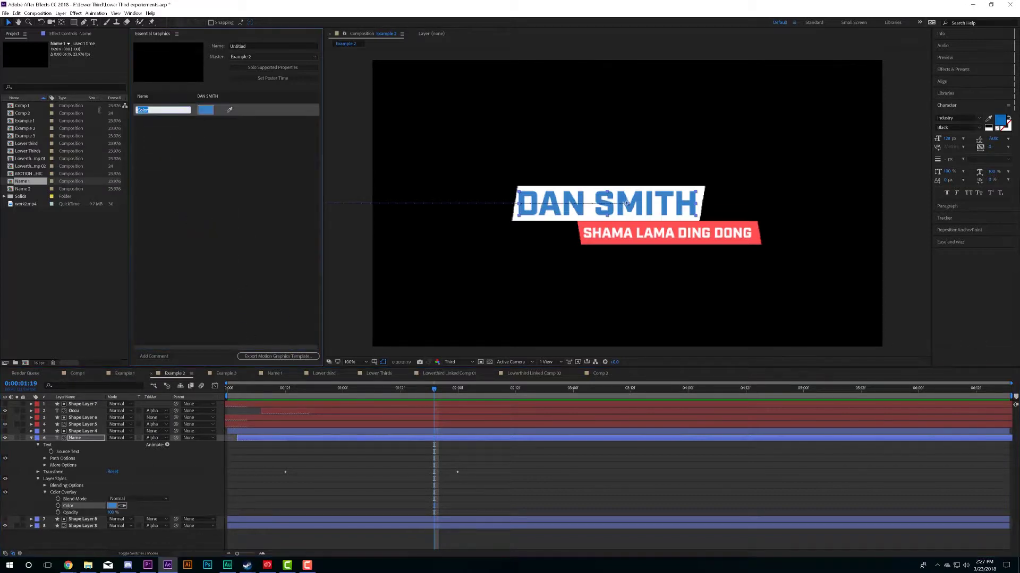
text(Name Color)
Add the Occu layer's SHAMA LAMA DING DONG source text as a property named Subtitle.
click(31, 438)
click(80, 411)
click(31, 411)
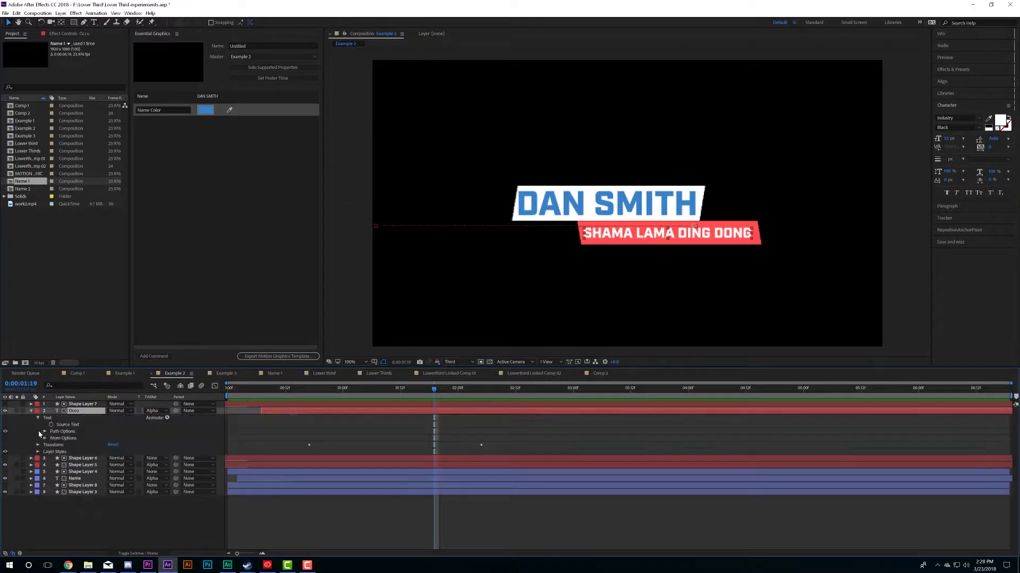
drag(67, 425, 160, 162)
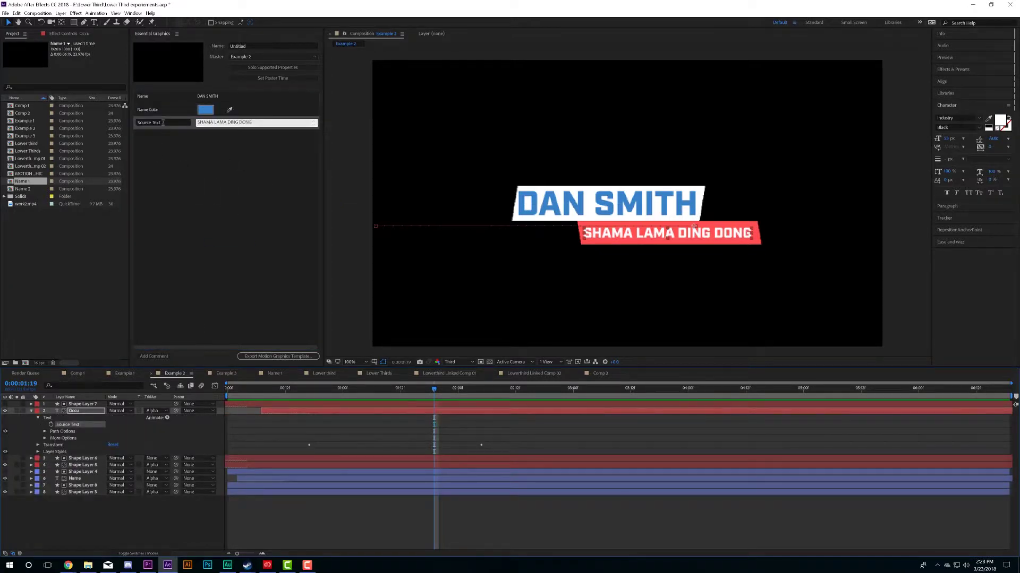
text(Subti)
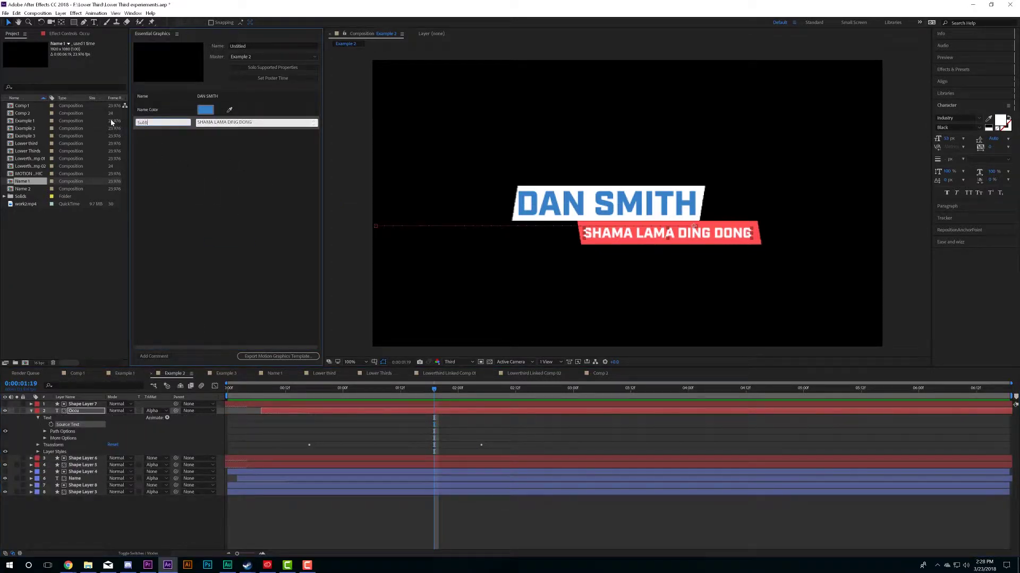
key(Return)
click(190, 167)
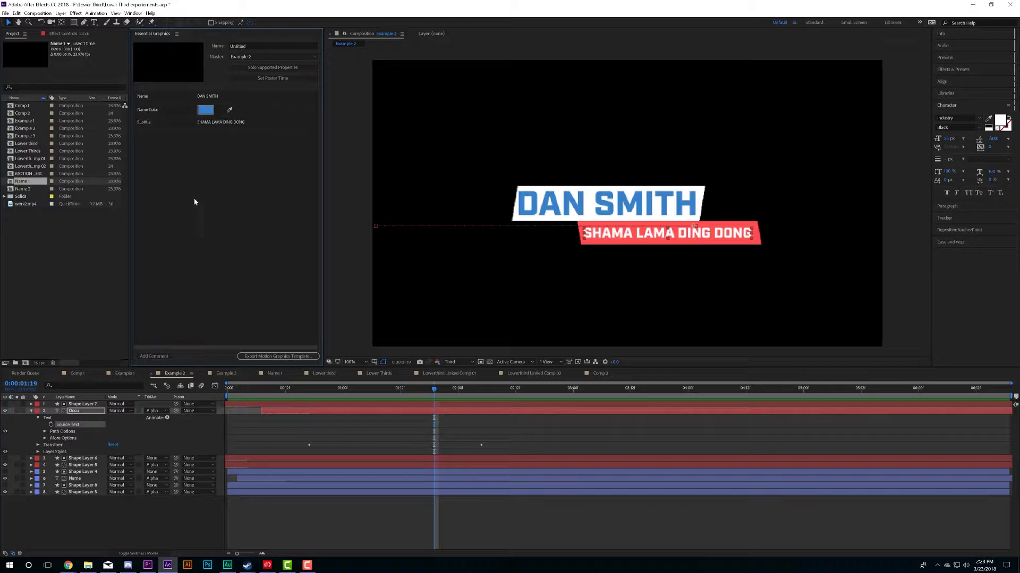
Add the subtitle's Color Overlay colour as a property named Subtitle, then collapse the layer.
click(38, 449)
drag(68, 478, 227, 186)
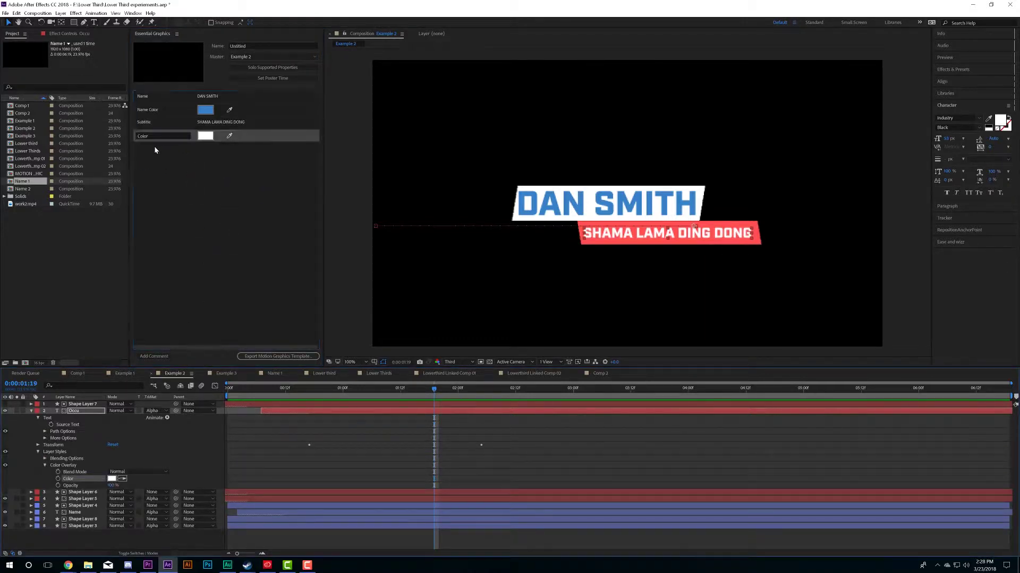
text(Subti)
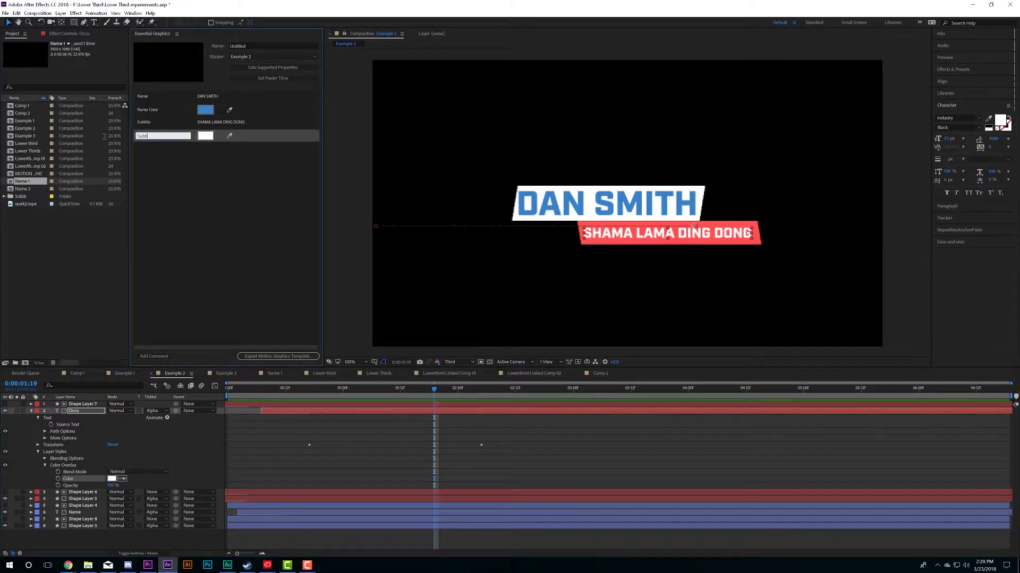
text(tle)
key(Return)
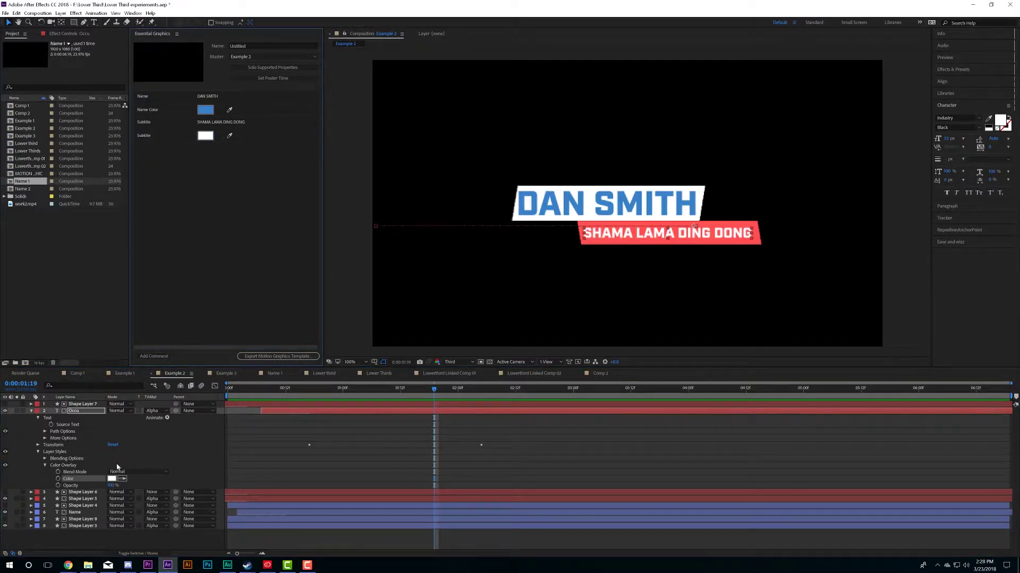
click(30, 411)
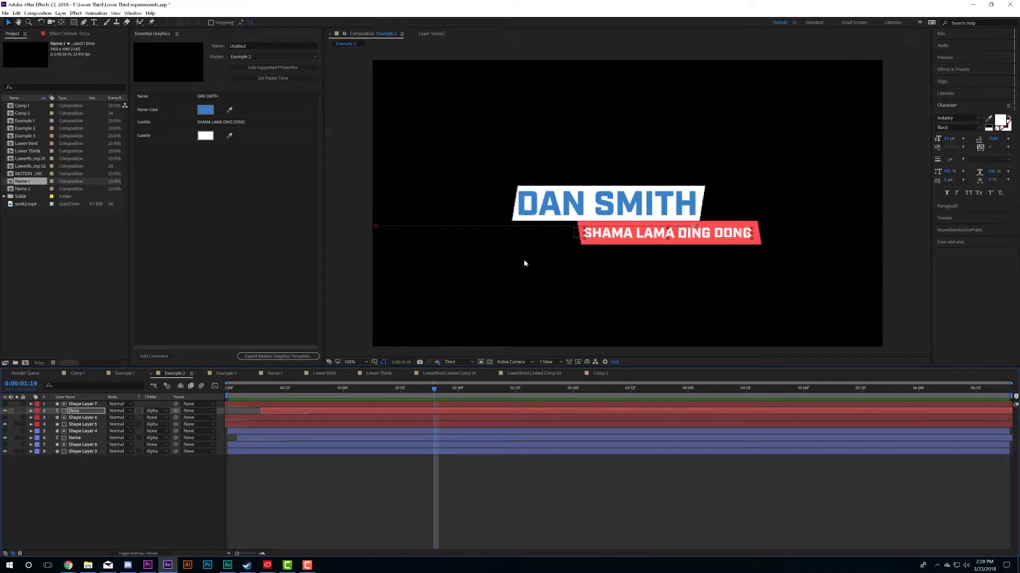
Add Shape Layer 3's fill colour to the template labelled Name box color.
click(30, 451)
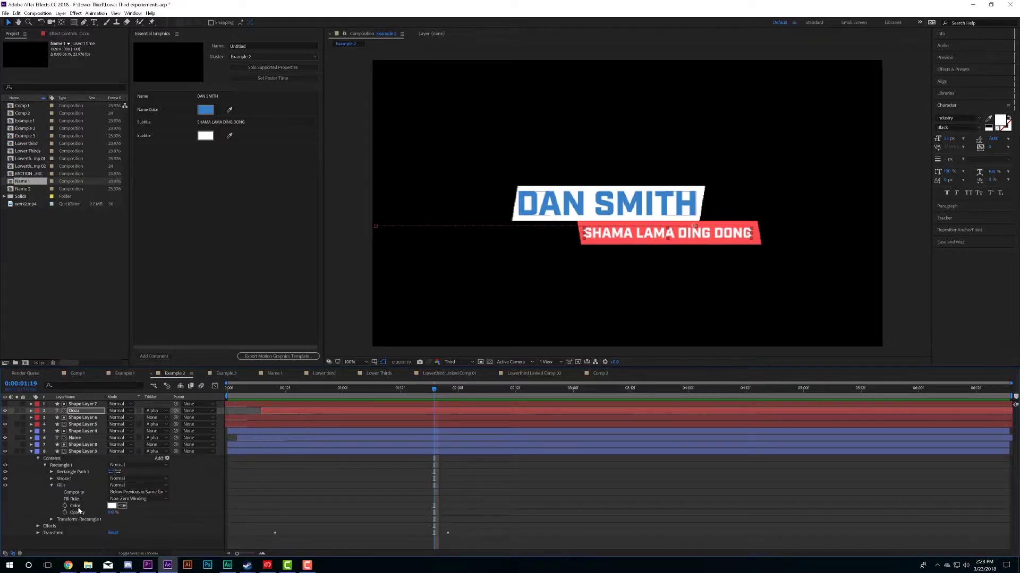
drag(77, 506, 187, 193)
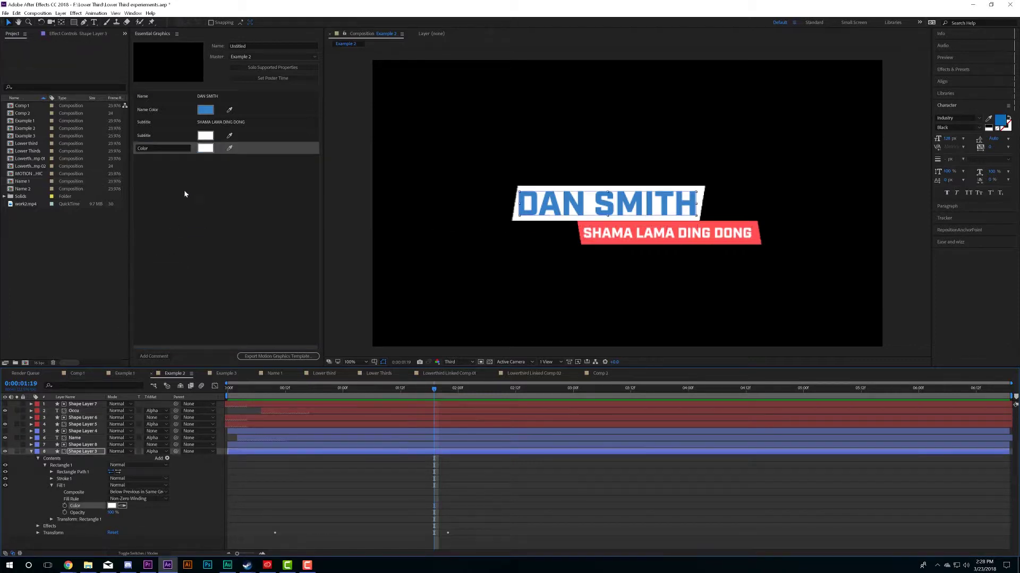
click(160, 149)
text(Name box co)
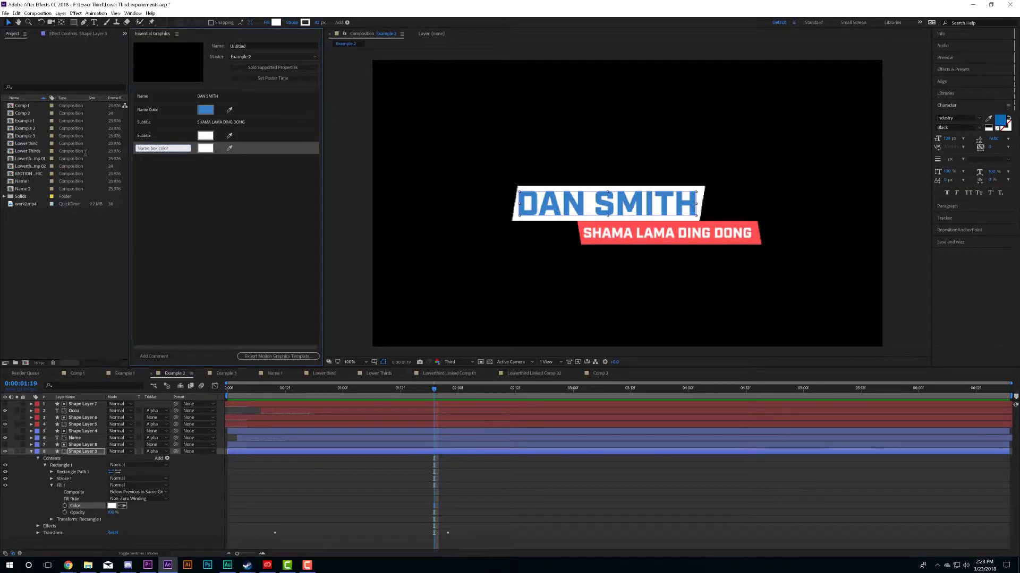
text(lor)
click(202, 489)
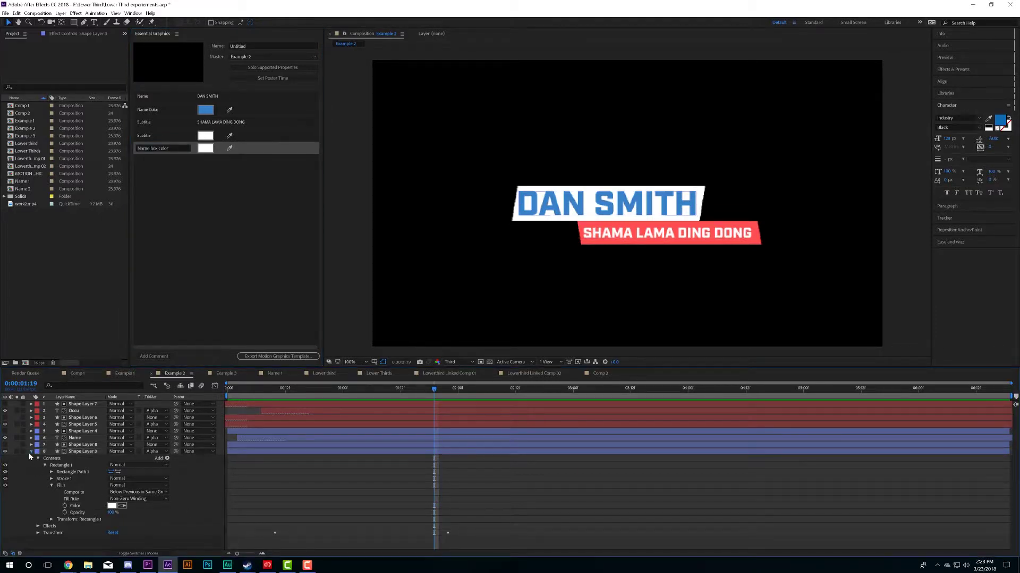
click(30, 451)
Add Shape Layer 5's red fill colour labelled Subtitle Box color.
click(83, 405)
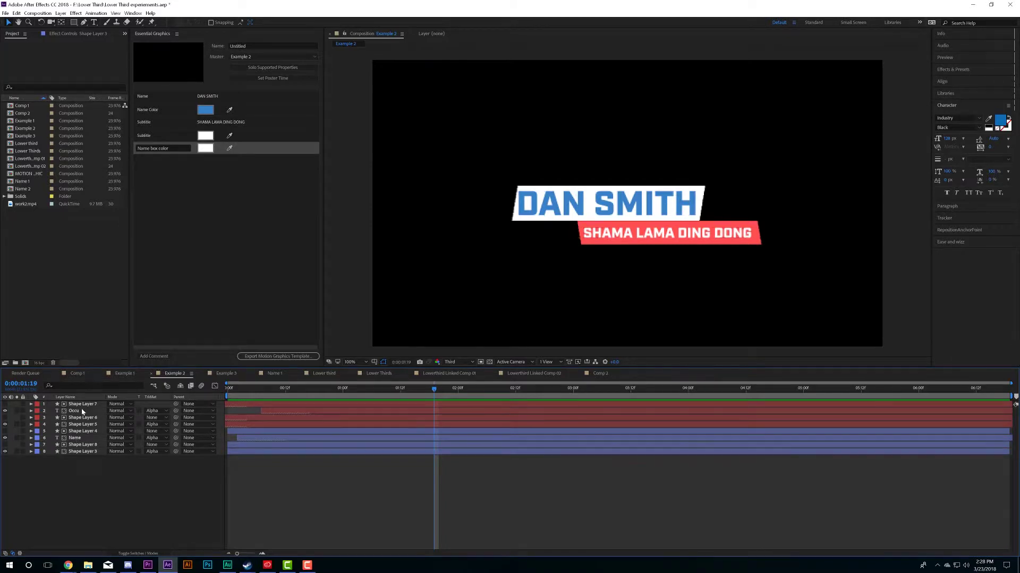
click(81, 424)
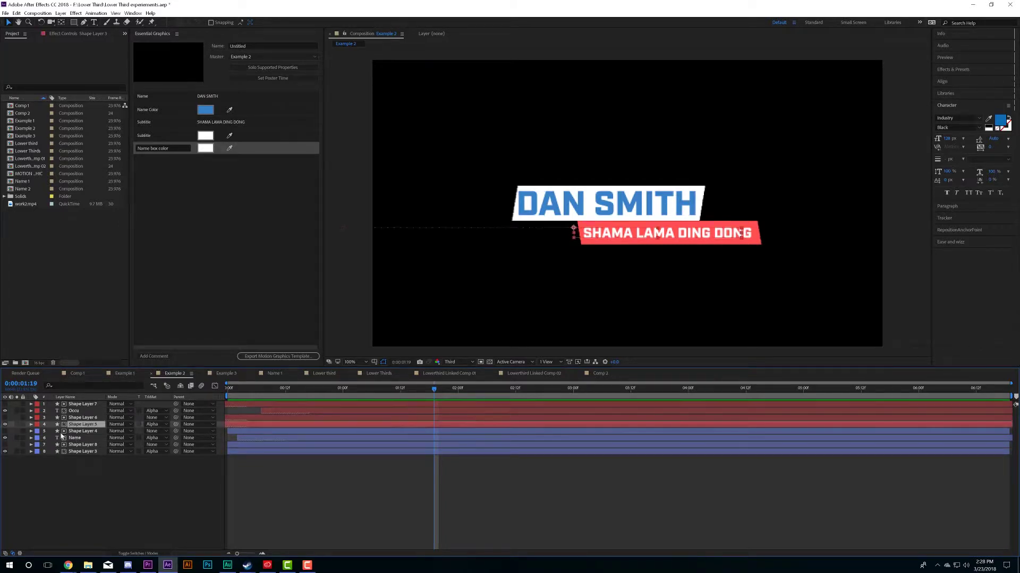
click(31, 424)
drag(75, 478, 177, 223)
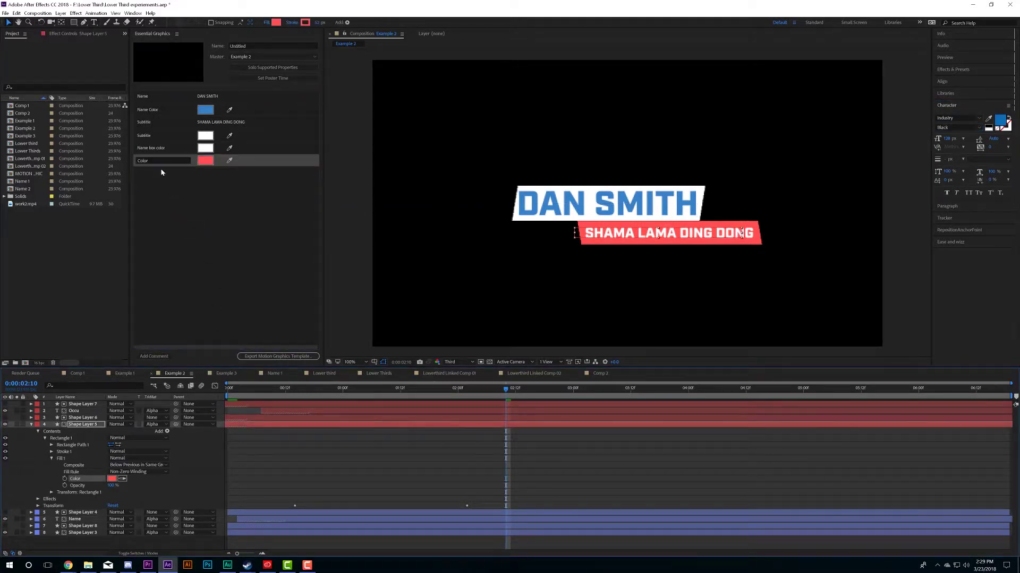
text(itle Box color)
Finish the Subtitle Box color label and move Name box color directly beneath Name Color.
click(200, 217)
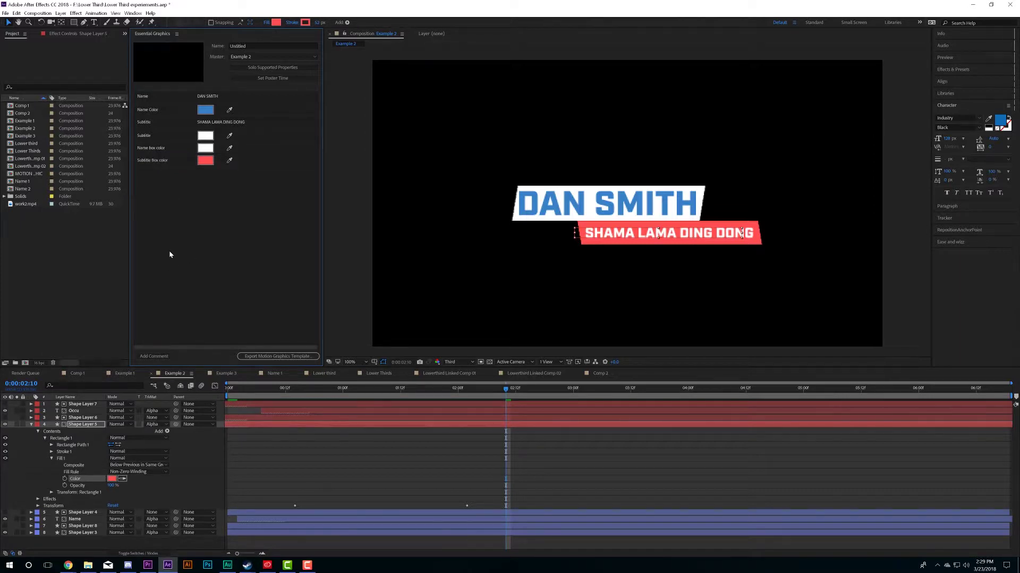
drag(159, 149, 173, 112)
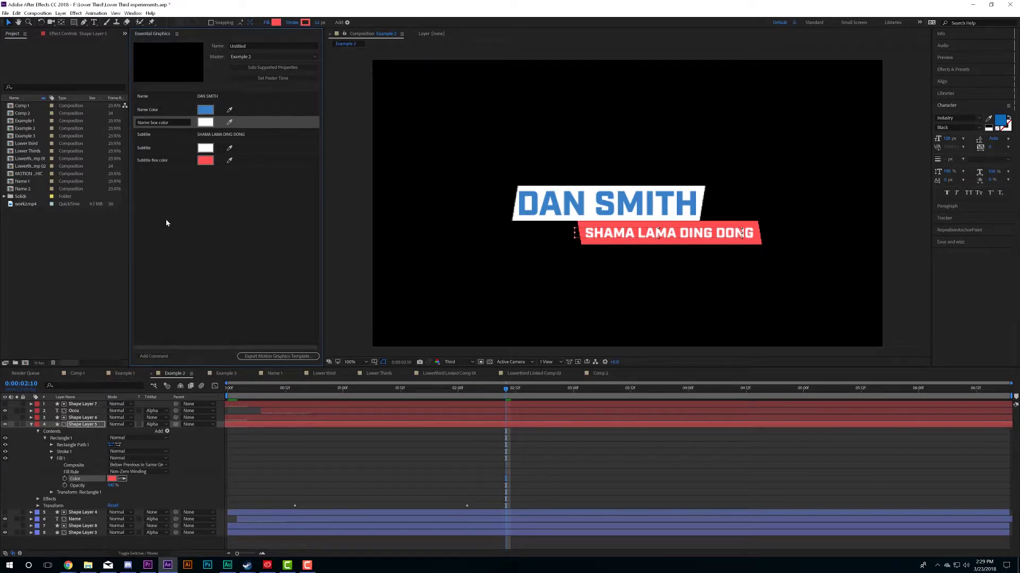
click(178, 202)
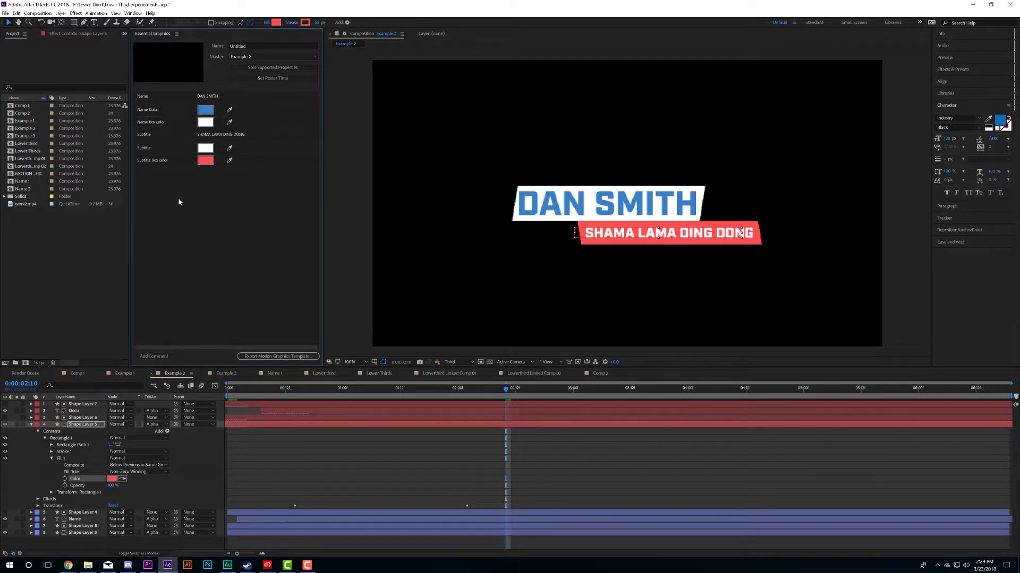
click(148, 161)
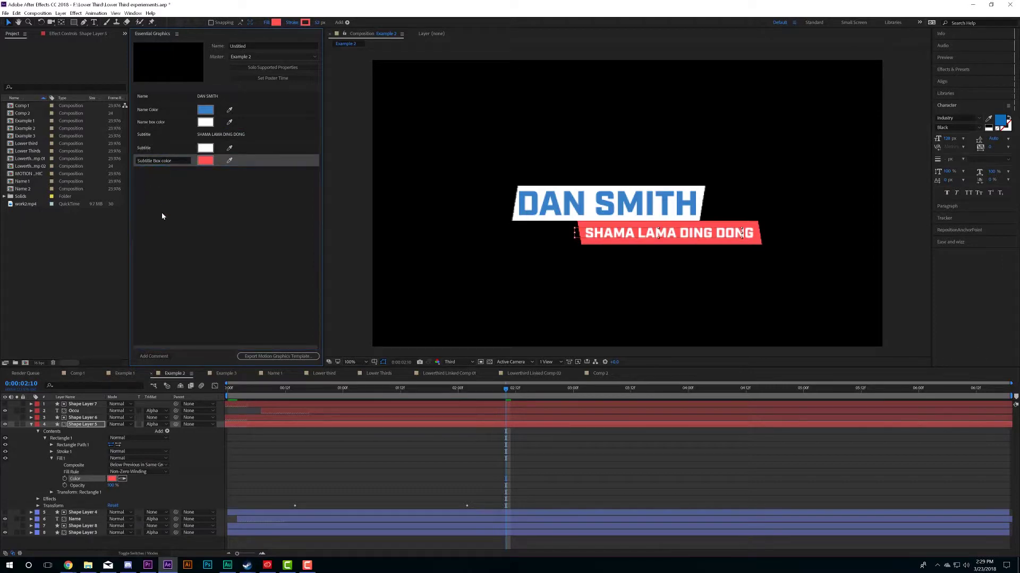
click(30, 425)
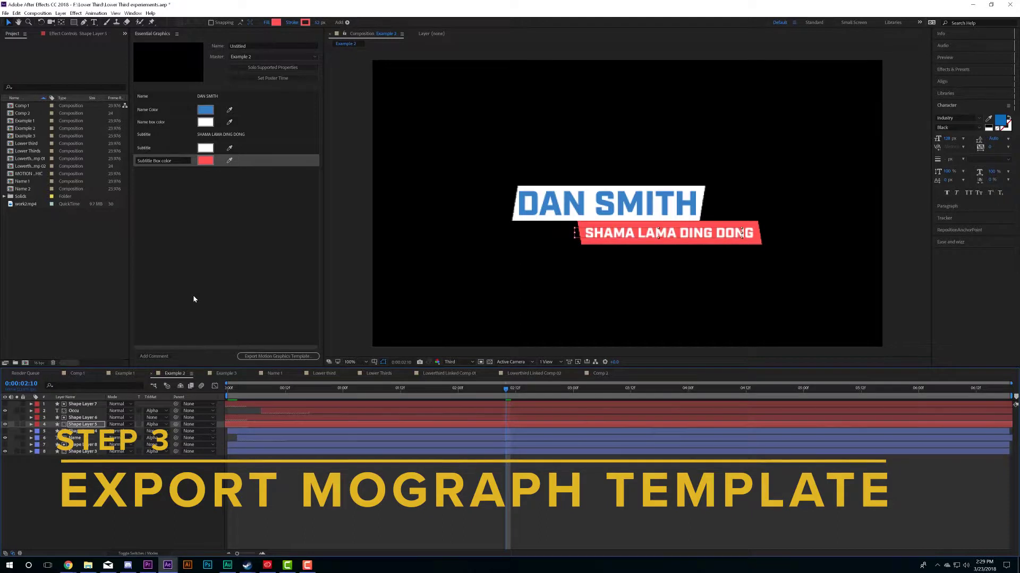
Save the project and export Example 2 as Untitled.mogrt with destination Local Drive.
click(260, 357)
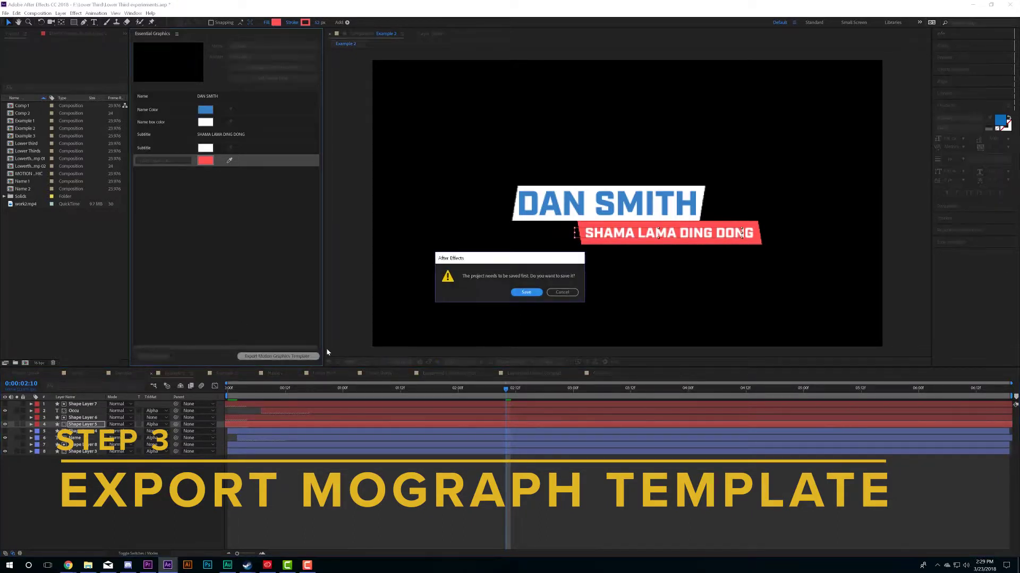
click(526, 293)
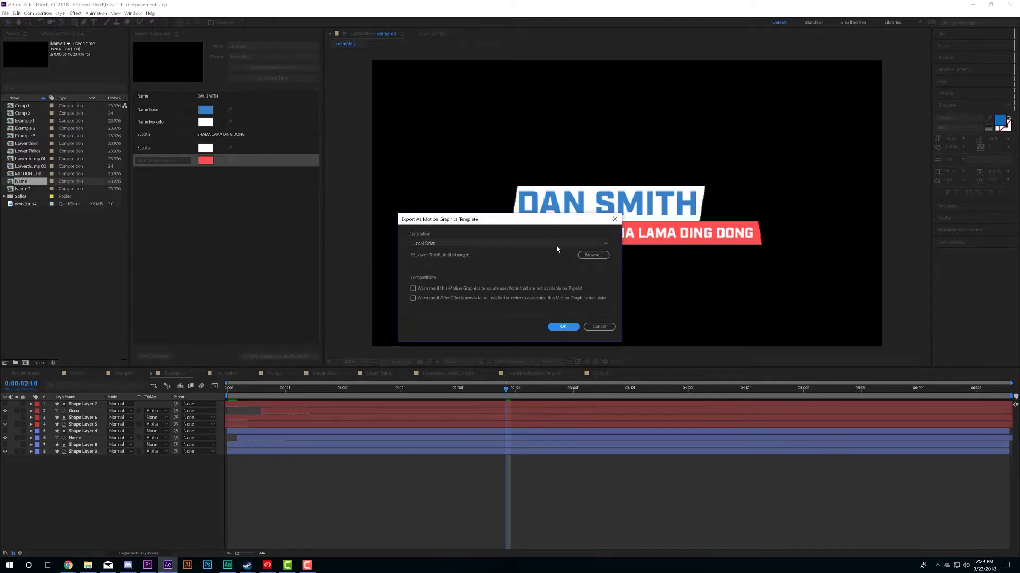
click(595, 244)
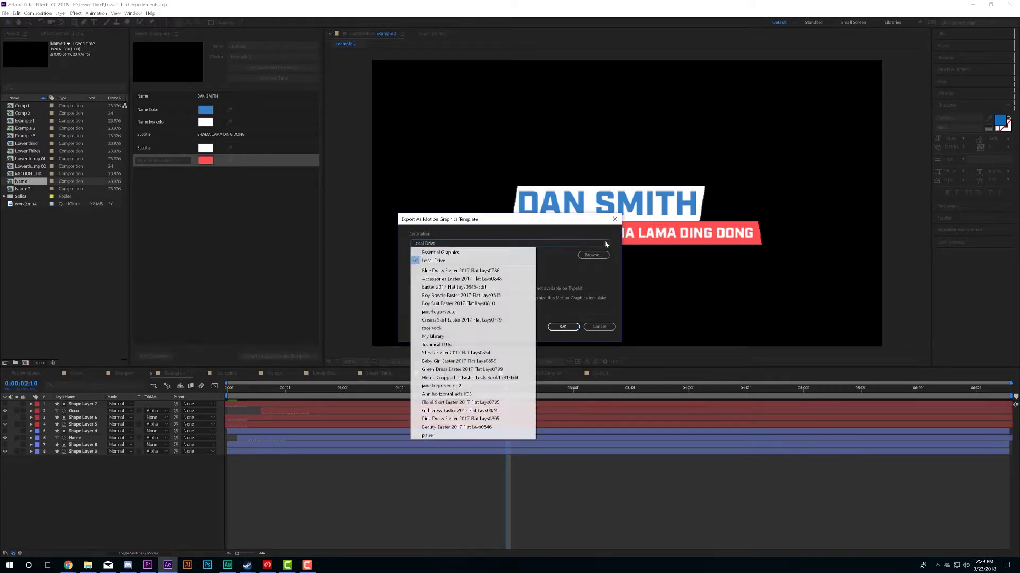
click(459, 253)
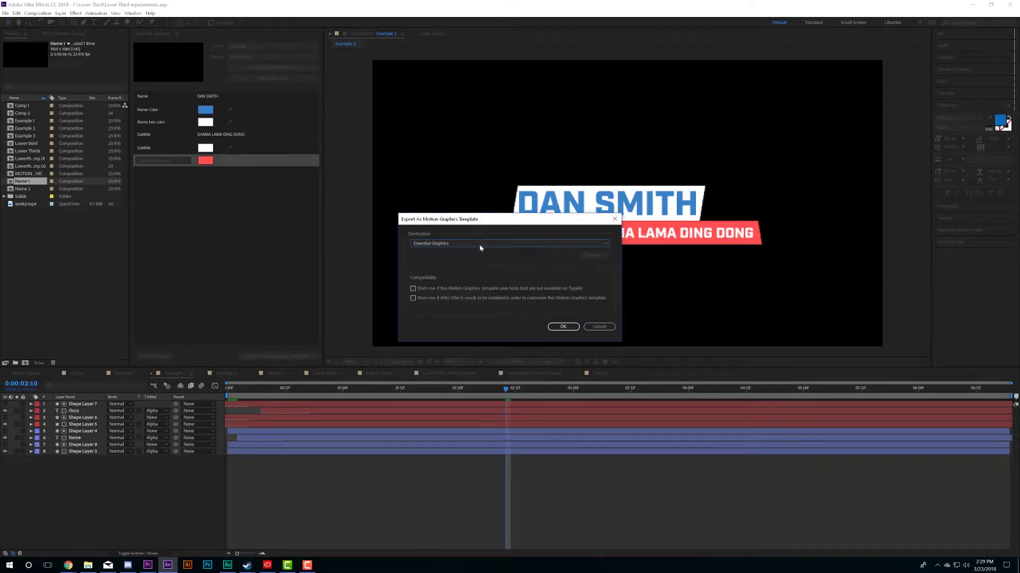
click(526, 244)
click(441, 249)
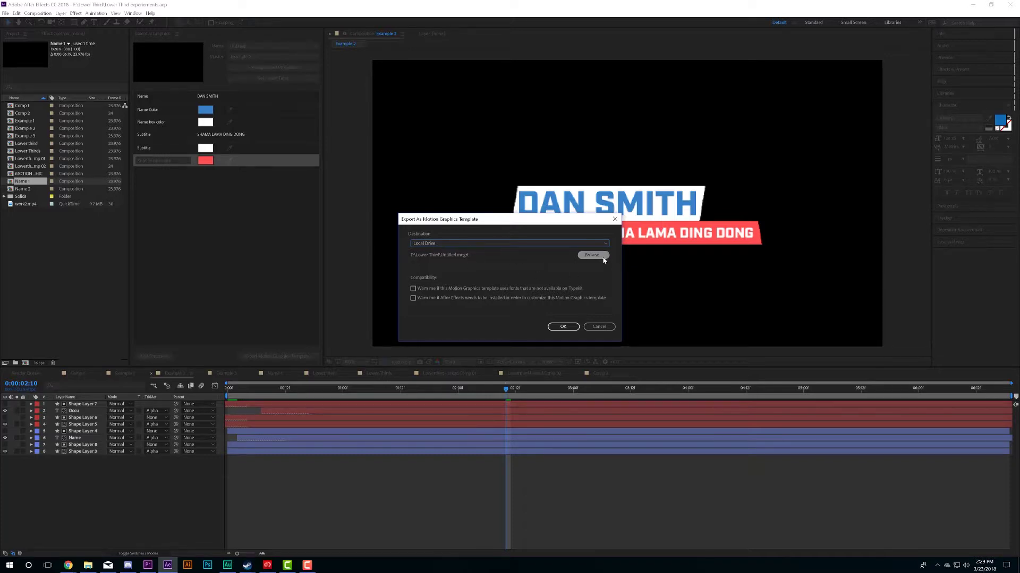
click(561, 326)
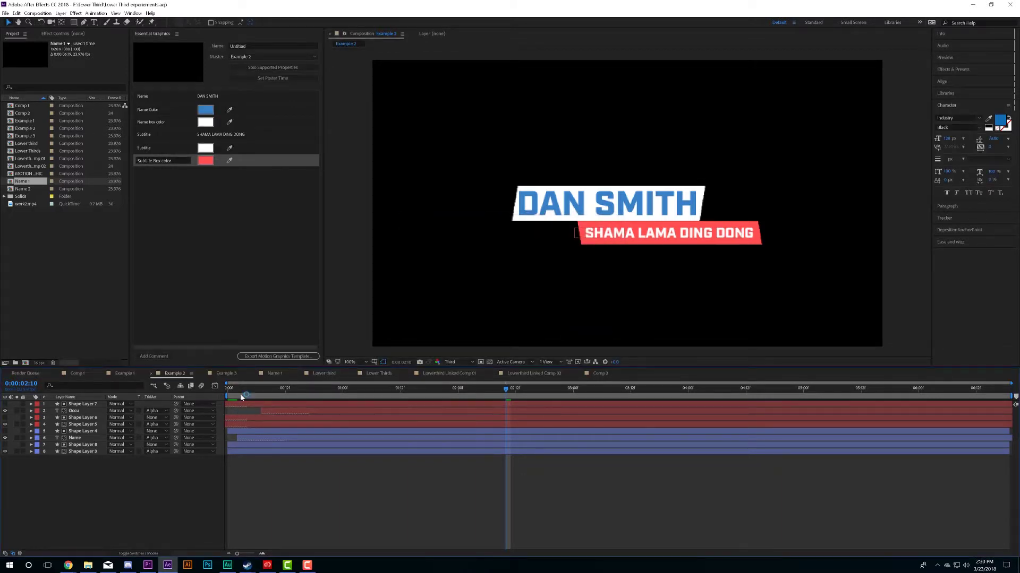
In Premiere Pro's Essential Graphics browser, install Untitled.mogrt from the Lower Third folder.
click(147, 565)
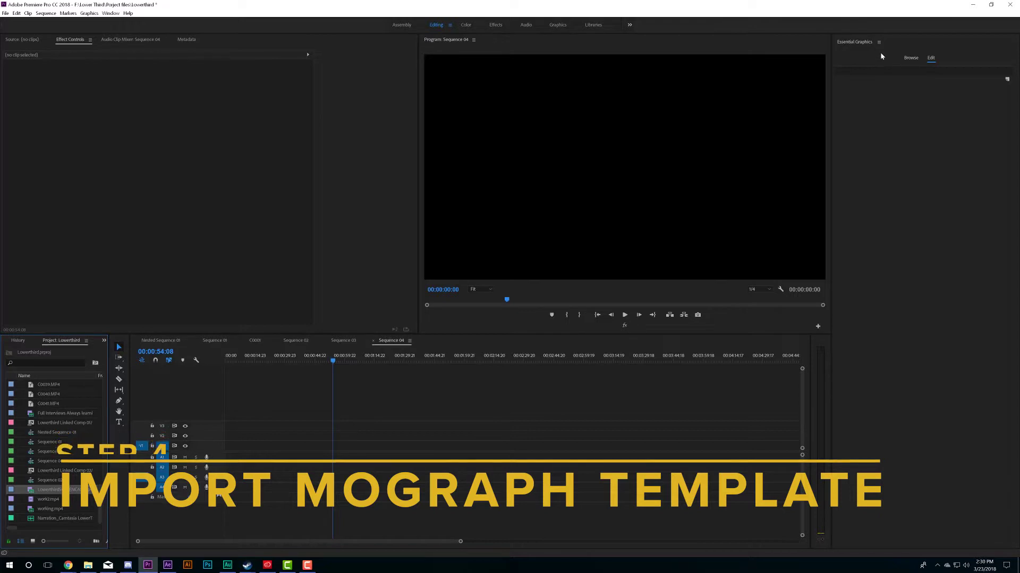
click(111, 14)
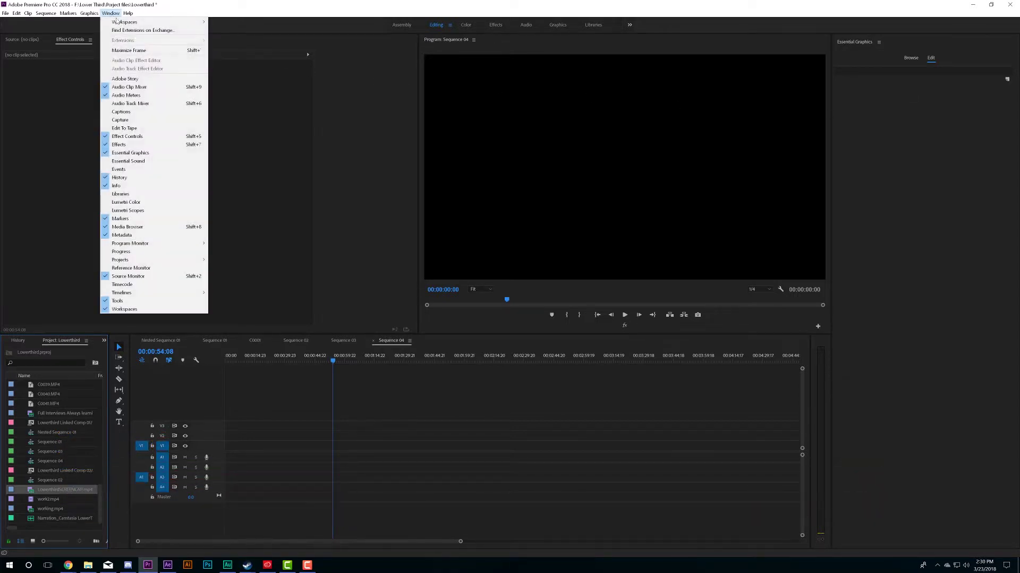
click(134, 154)
click(911, 60)
click(1004, 70)
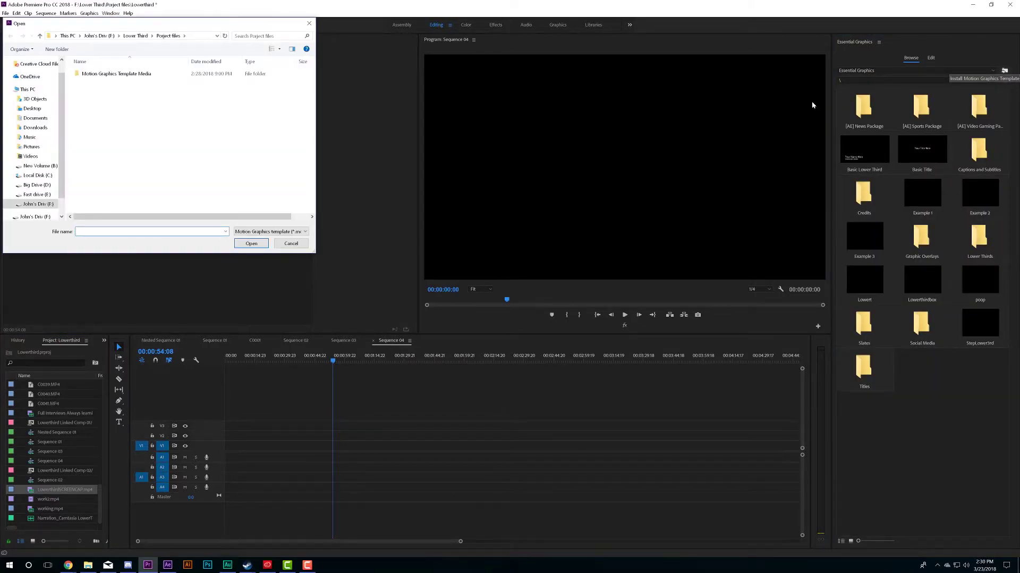
click(141, 36)
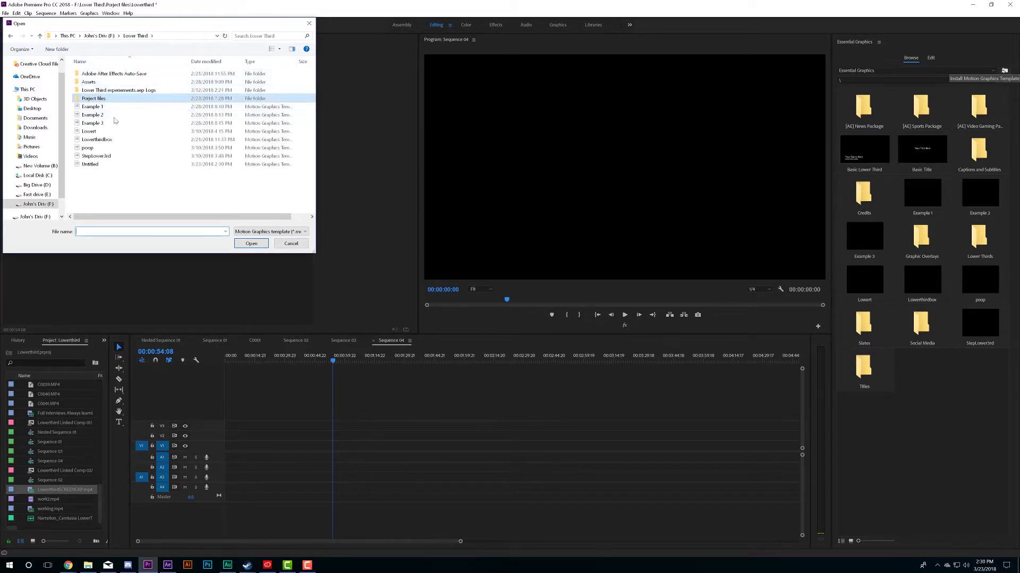
click(94, 165)
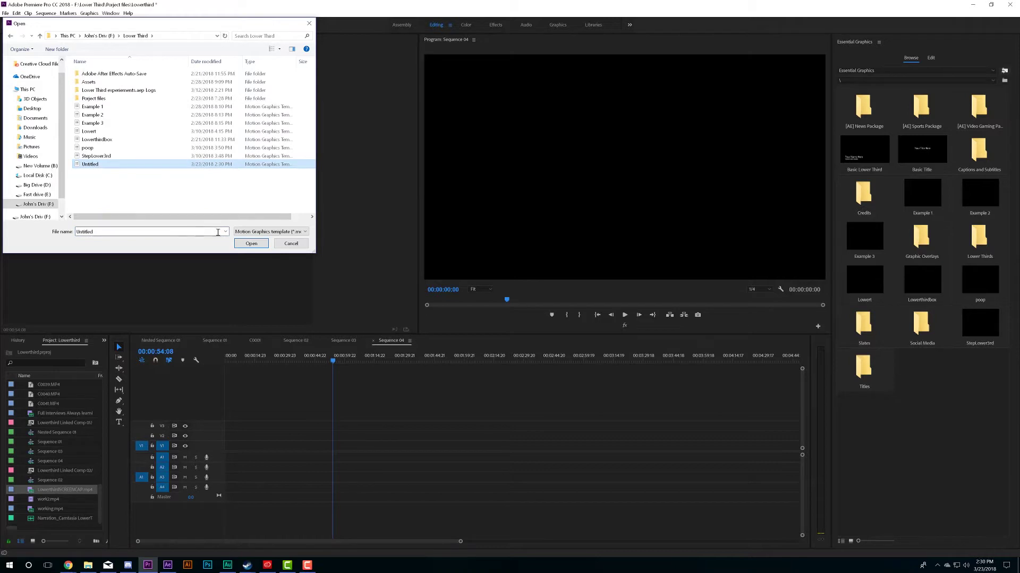
click(240, 243)
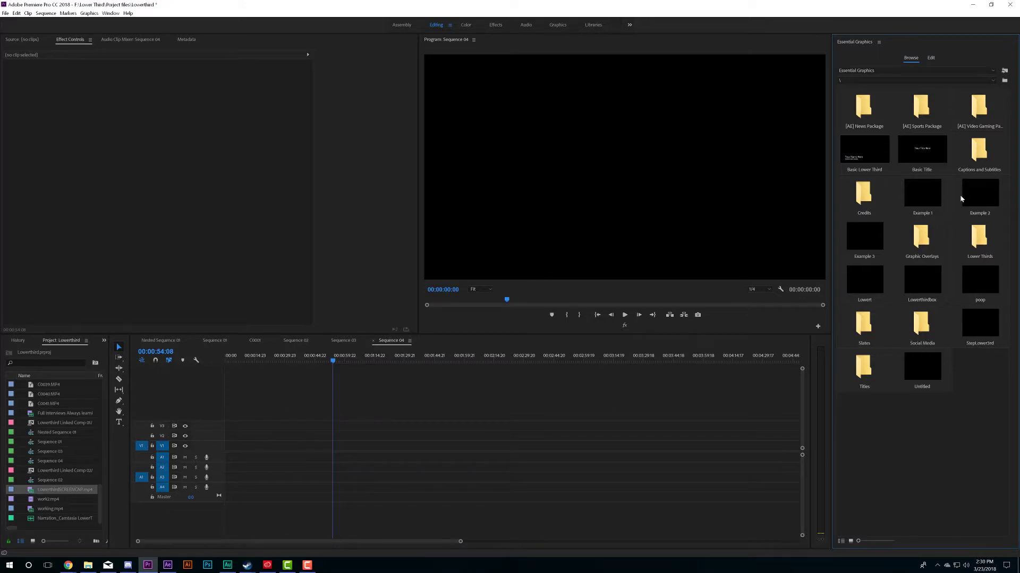
click(937, 378)
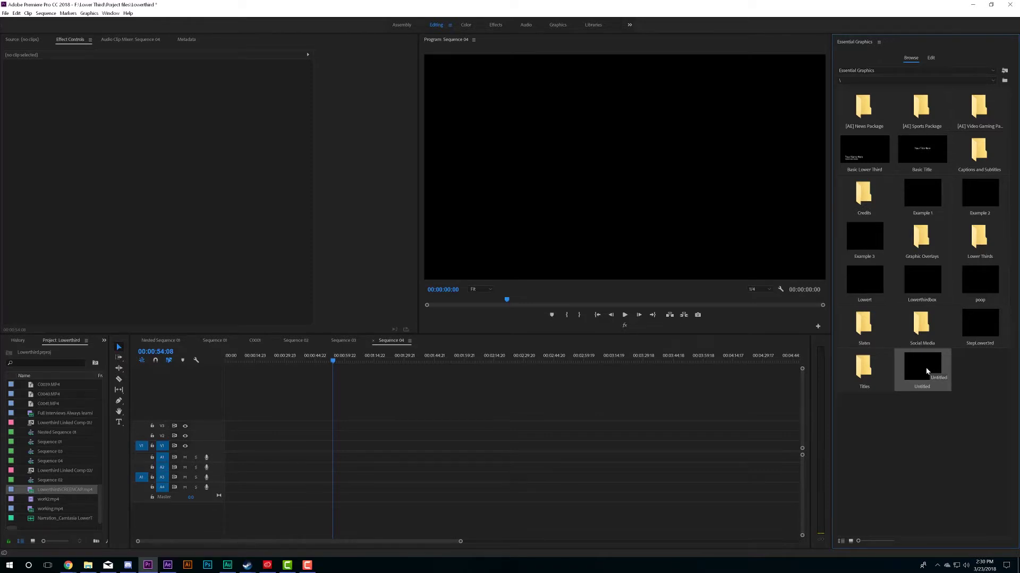
Drop the Untitled template onto V2 at Sequence 04's start, play it, and select the clip.
drag(303, 433, 232, 434)
drag(246, 363, 225, 361)
key(space)
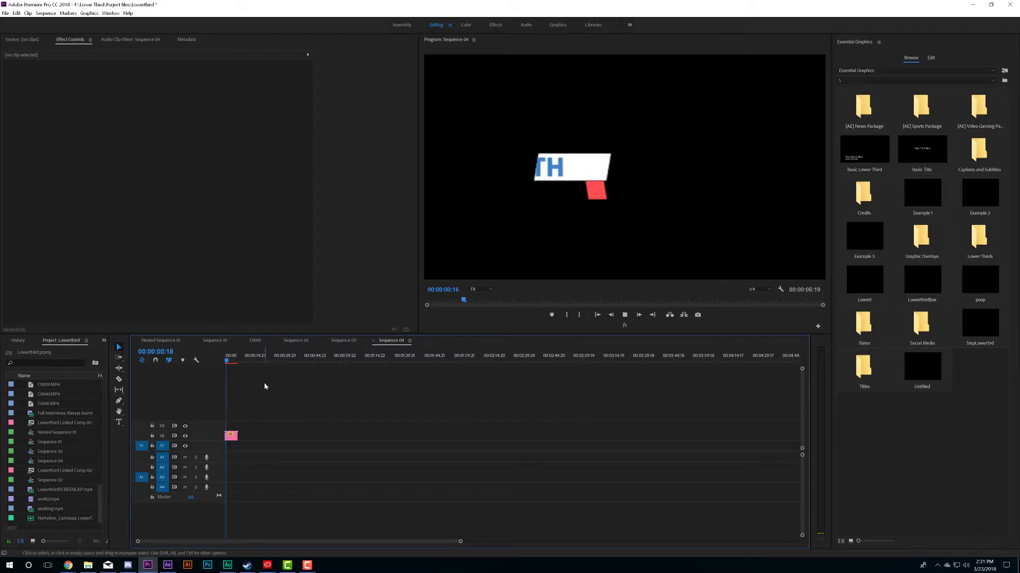
key(space)
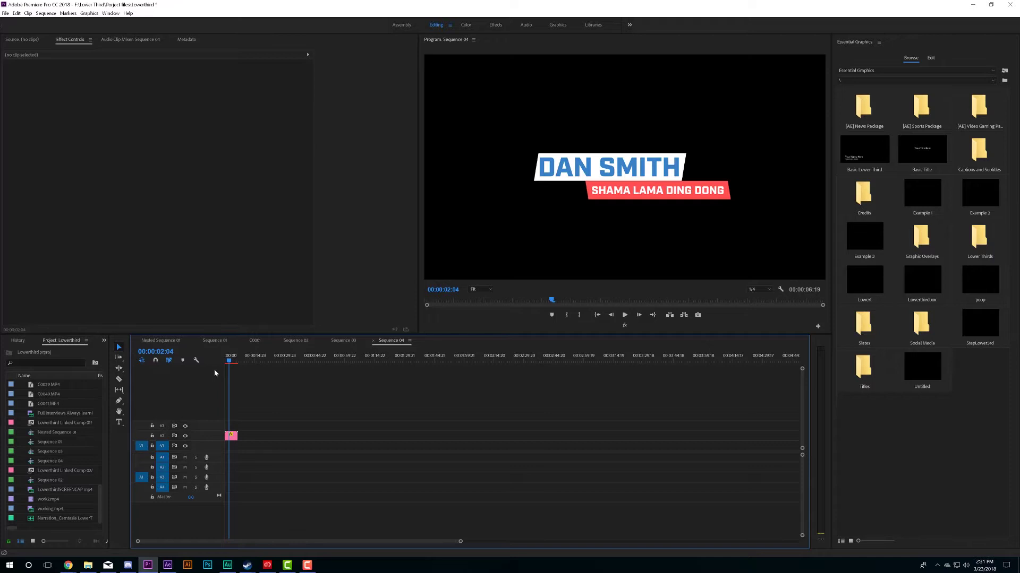
click(231, 435)
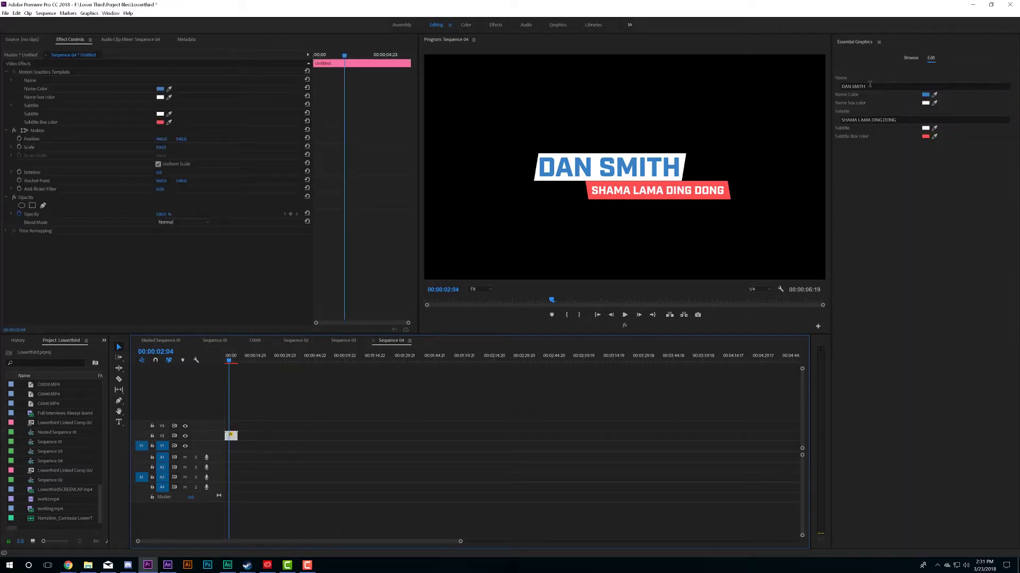
Replace the name text DAN SMITH with John Doe.
click(869, 85)
key(BackSpace)
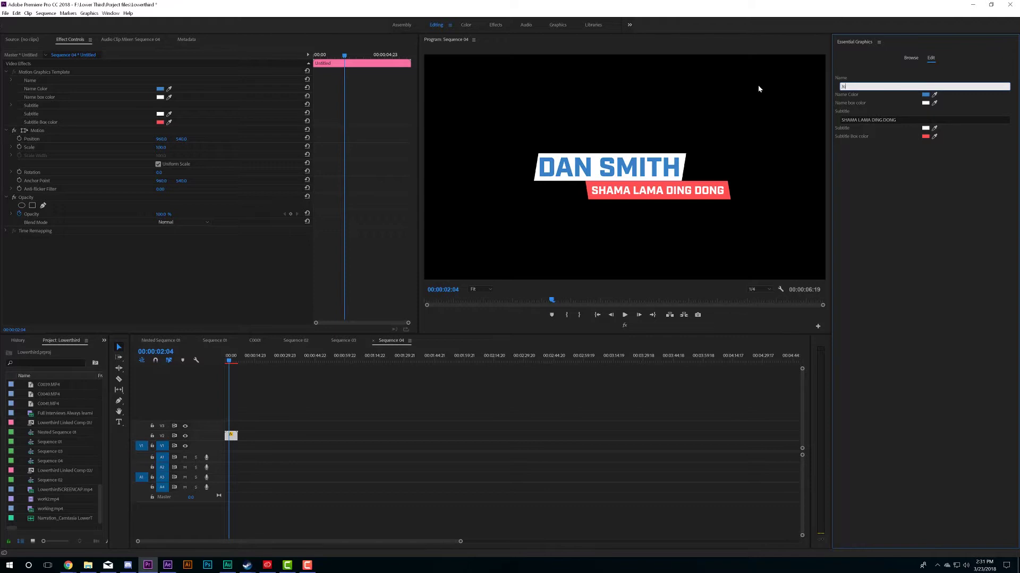
text(John Doe)
click(881, 202)
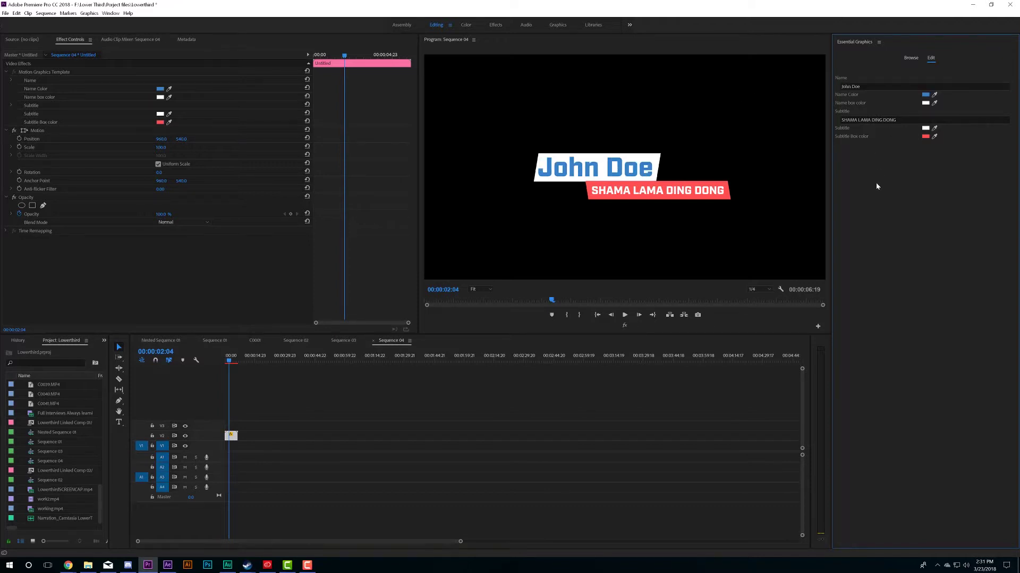
Change the subtitle text to ENGINEER, correcting the mistyped entry.
click(910, 119)
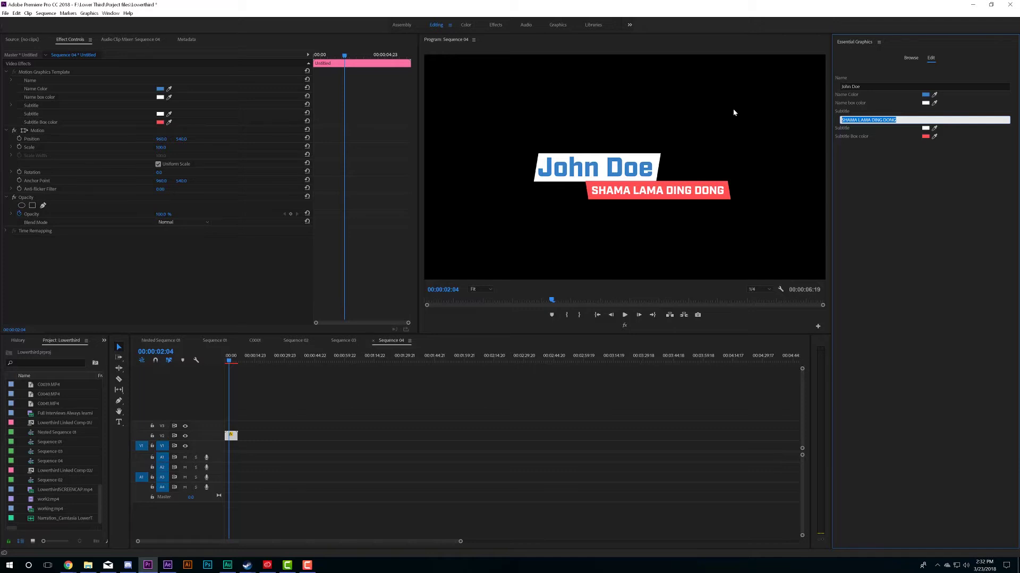
text(eNGINEE)
key(ctrl+a)
key(BackSpace)
text(ENGINEER)
key(Return)
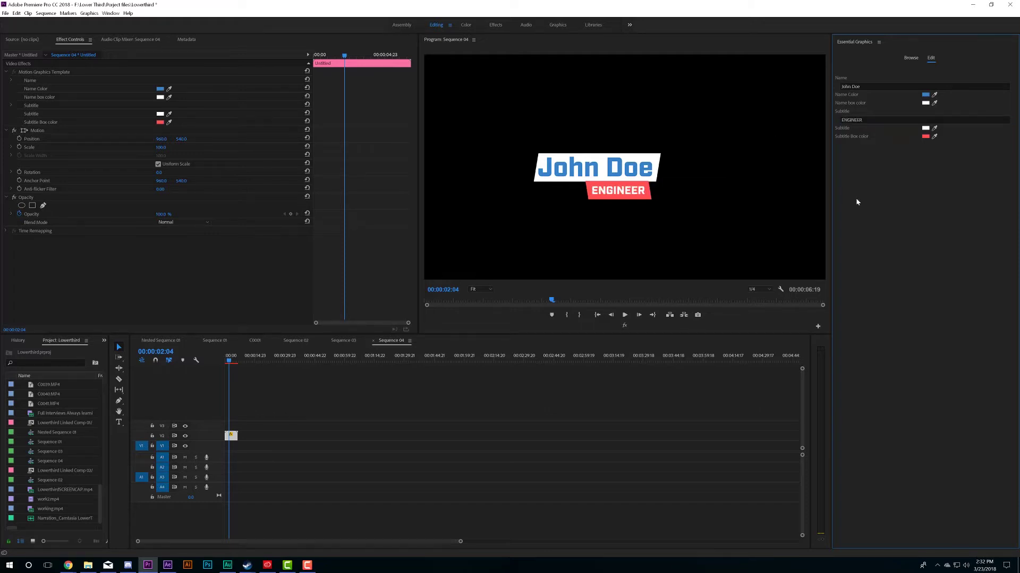
click(238, 390)
Play the sequence from the start to review the lower third.
drag(226, 363, 126, 370)
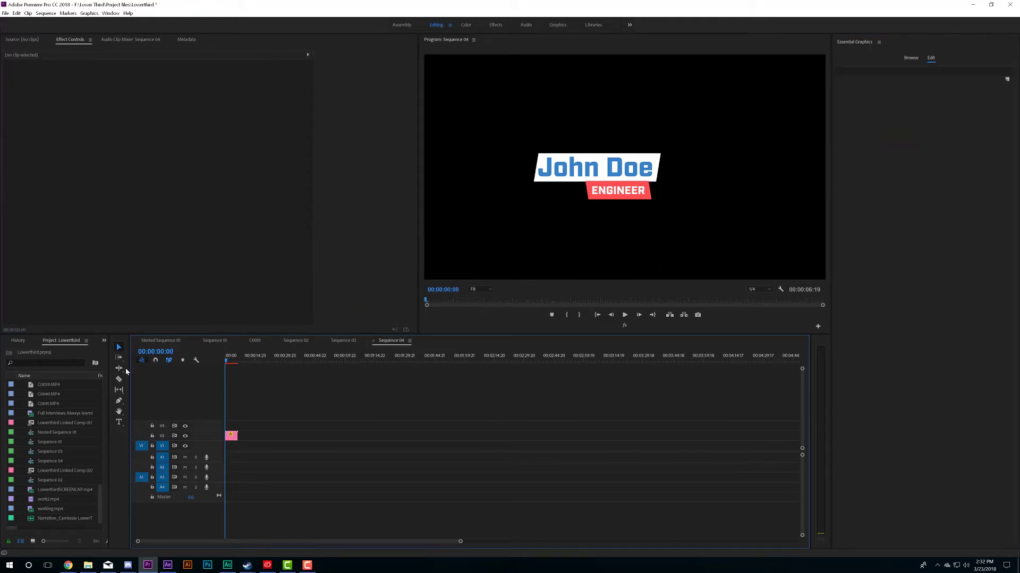
key(space)
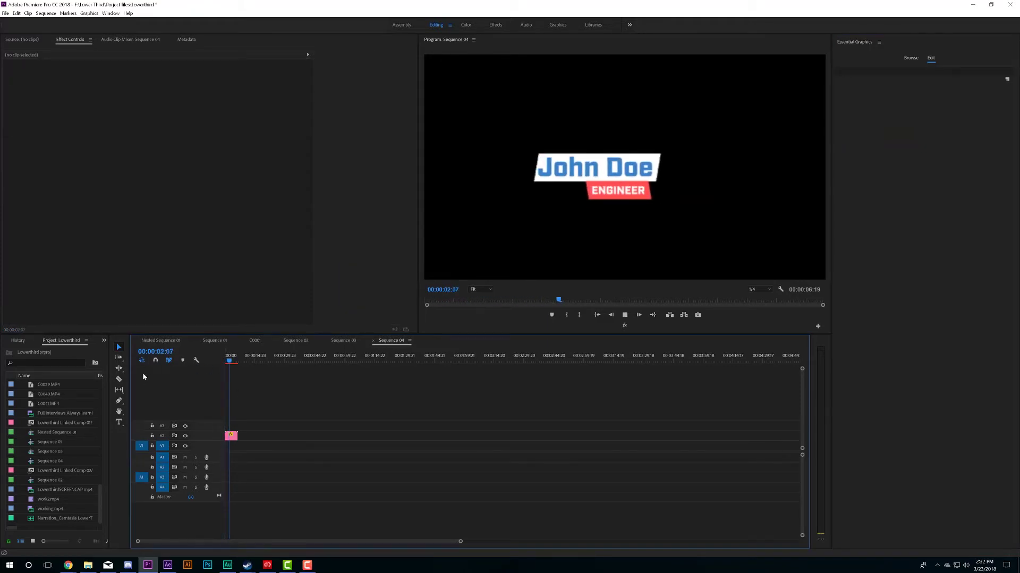
key(space)
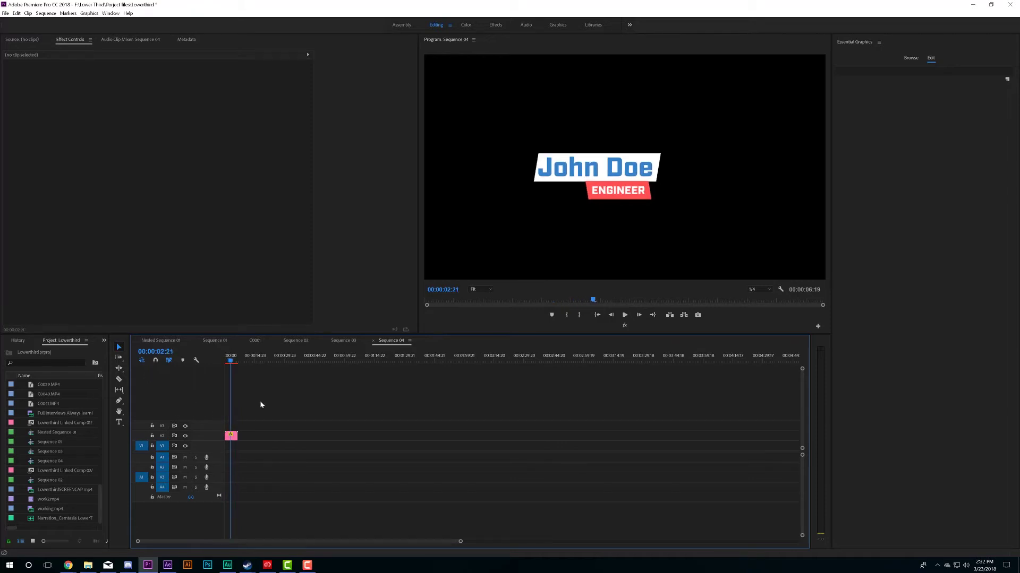
Set the title clip's Name Color to a darker green.
click(230, 436)
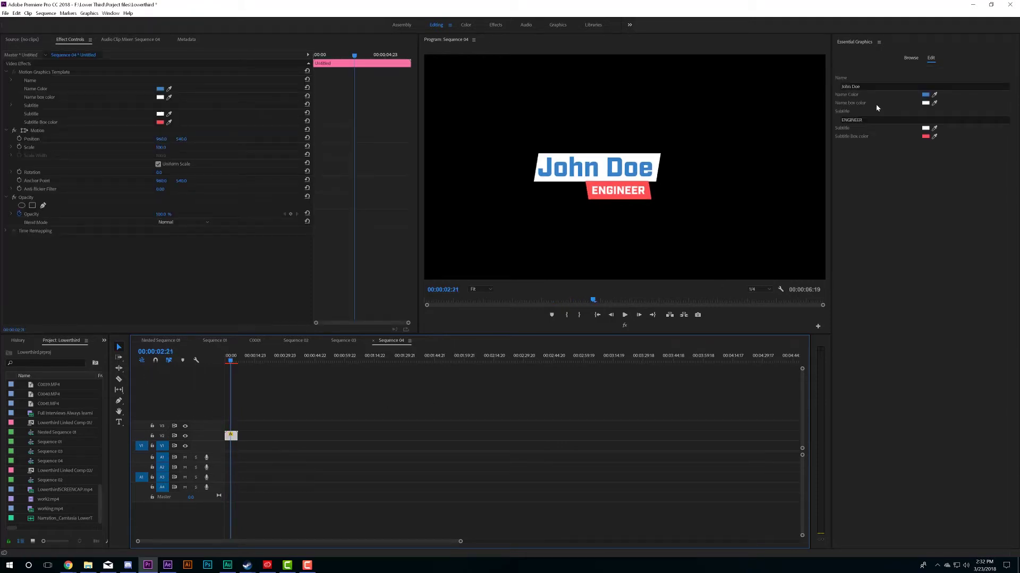
click(925, 95)
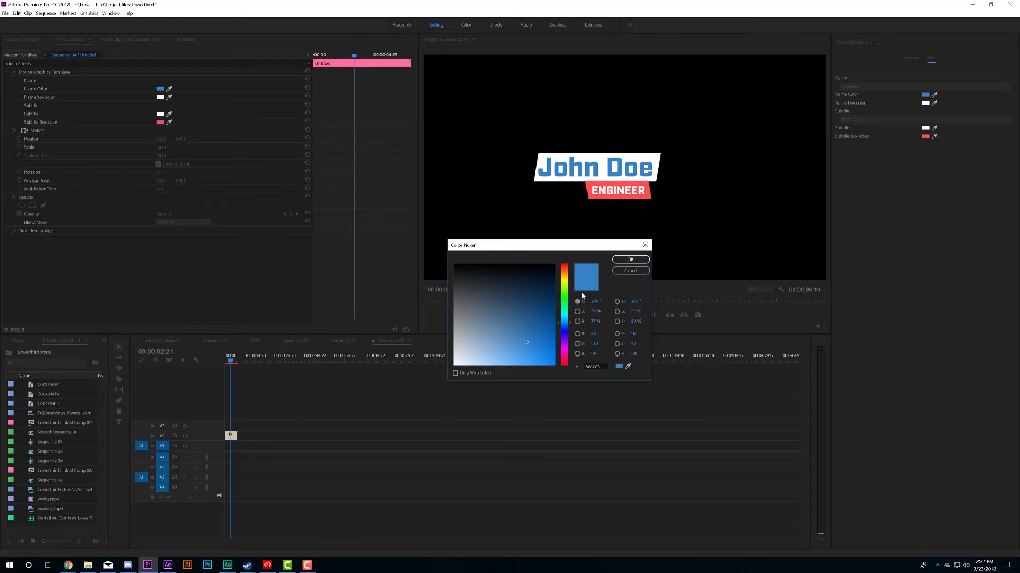
click(564, 297)
click(536, 328)
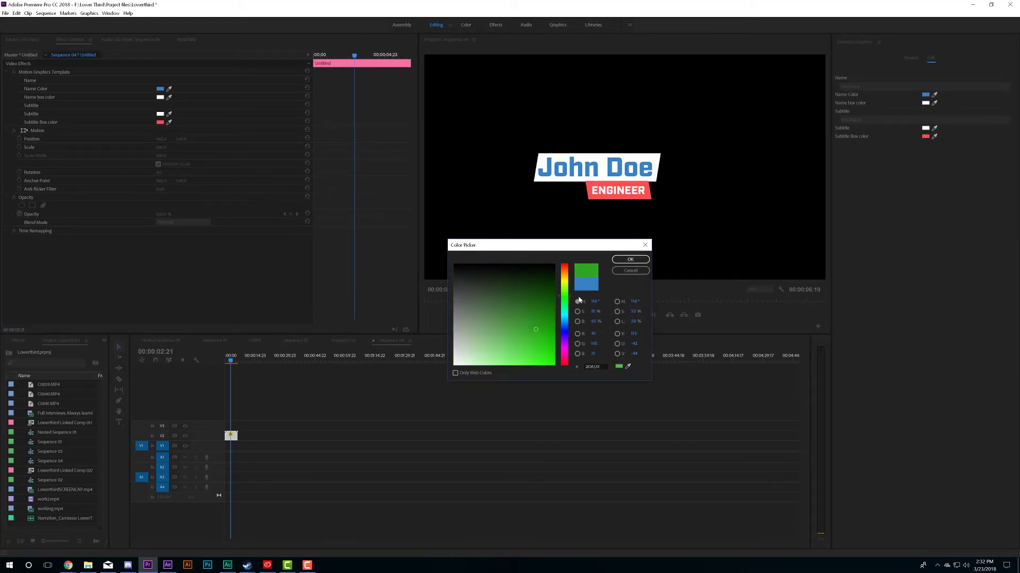
click(630, 259)
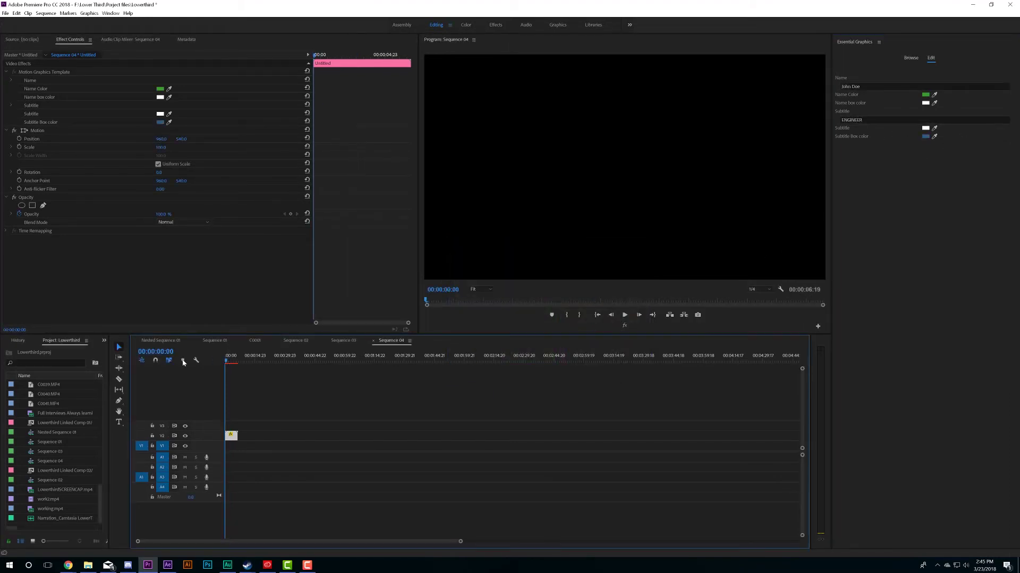
Replay the sequence to check the green name, then return to the start.
key(space)
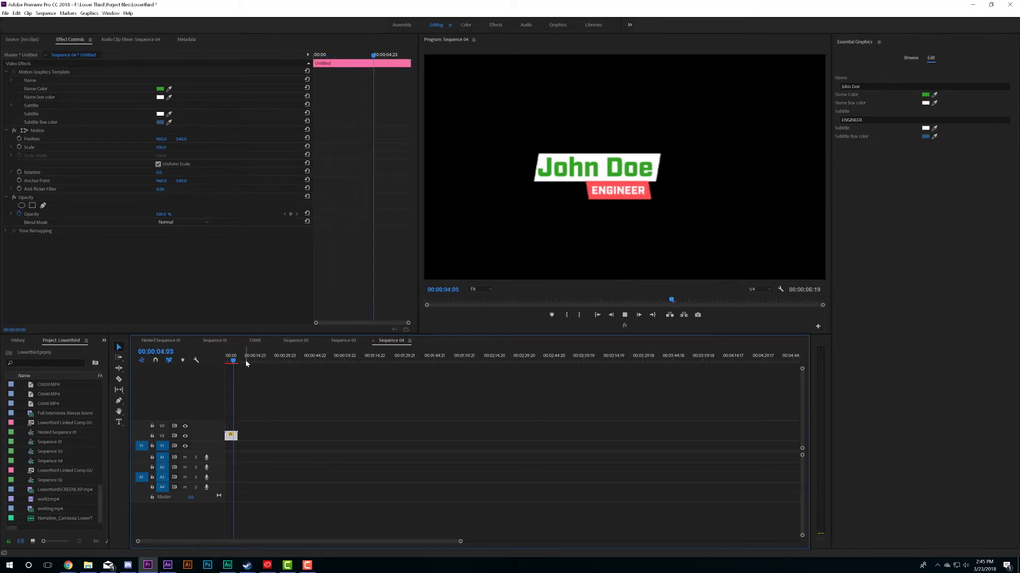
key(space)
key(Home)
Play back the sequence to review the green title.
key(space)
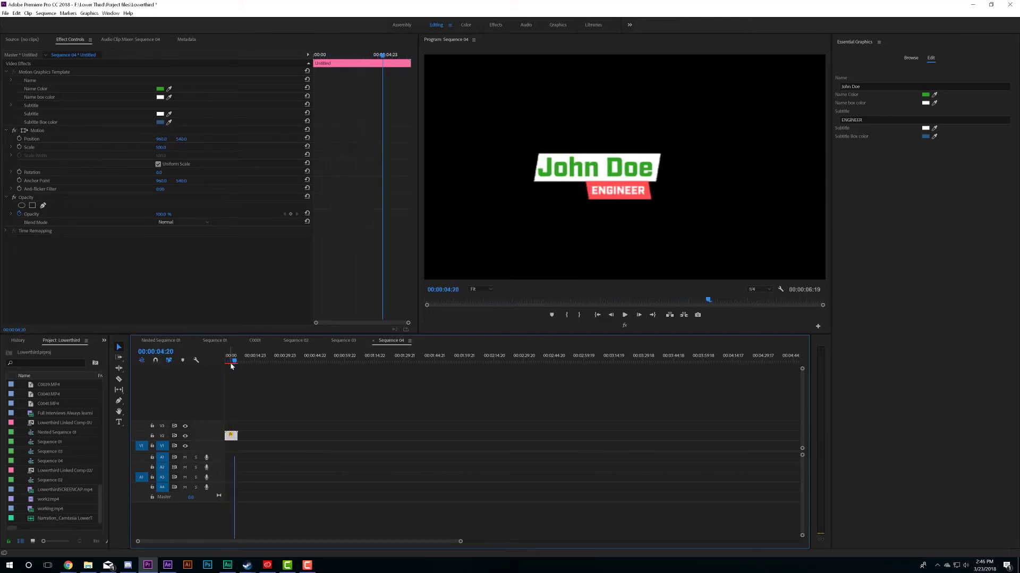
key(Home)
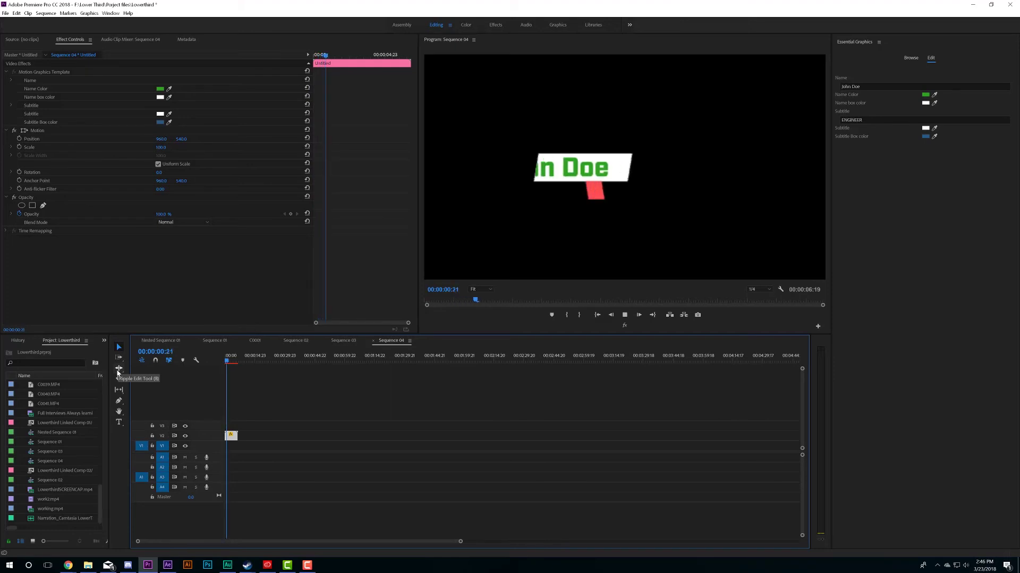
key(space)
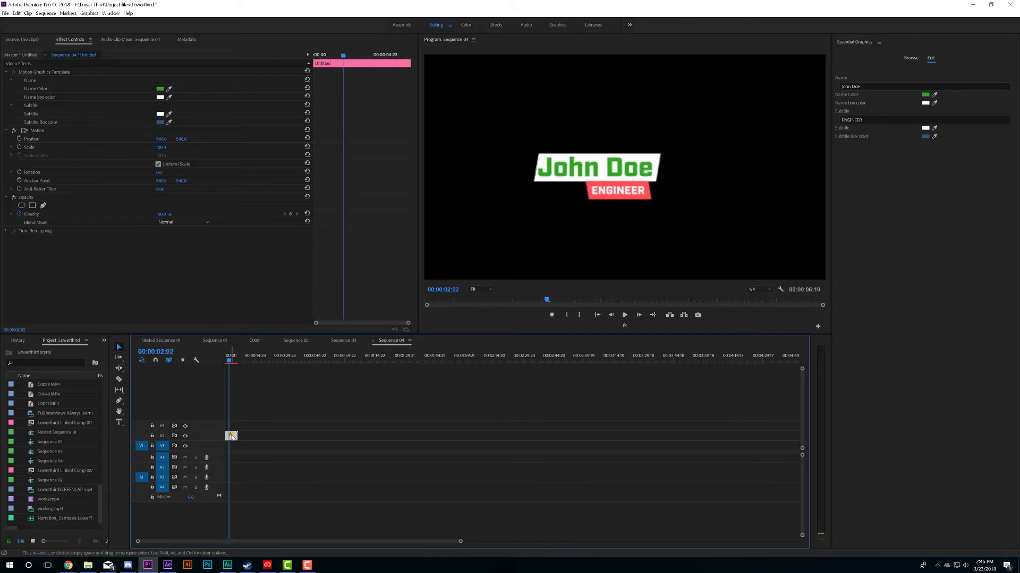
Paste a copy of the title later in the sequence, rename it JANE DOE, and preview it.
click(247, 357)
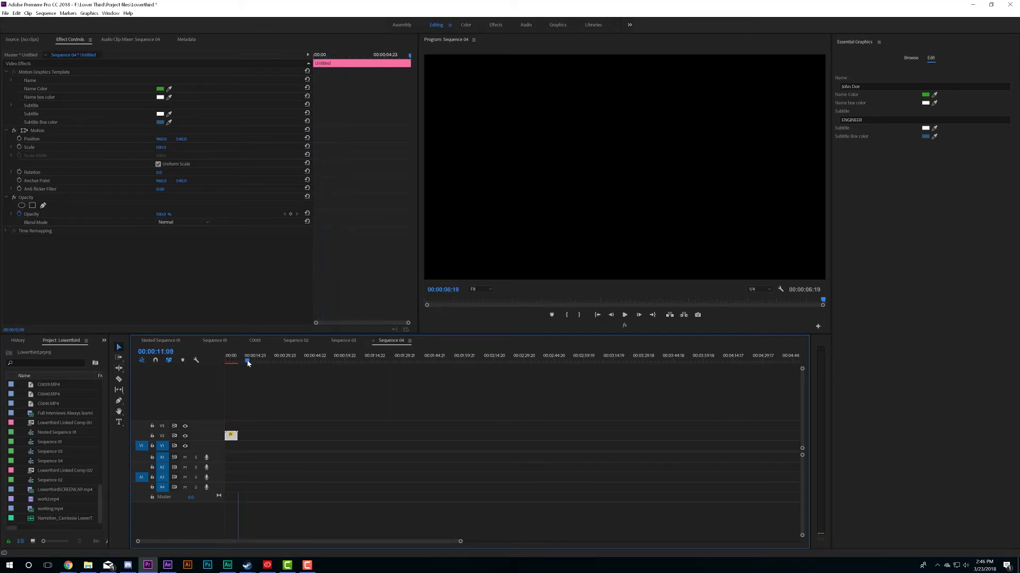
key(ctrl+v)
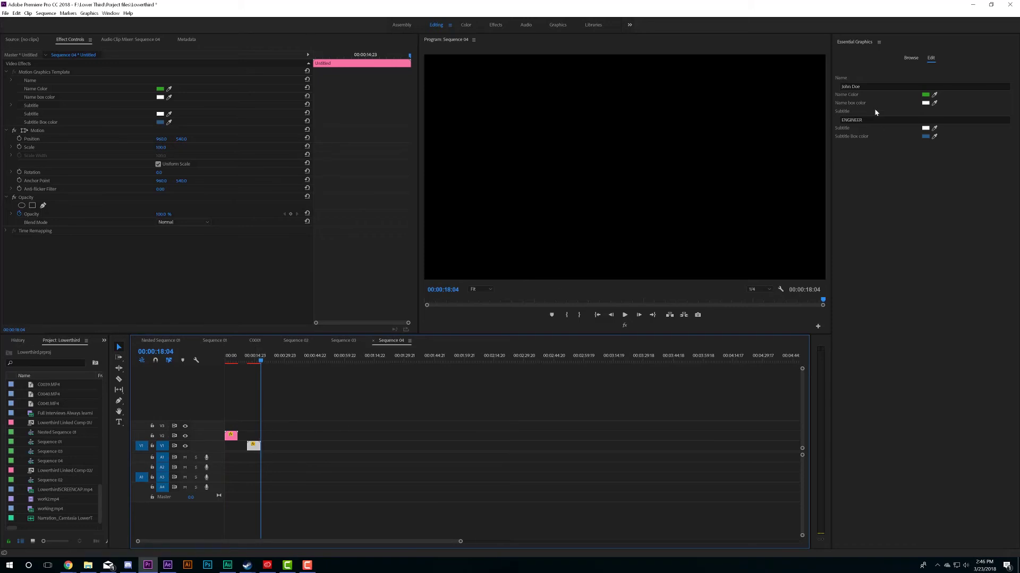
drag(867, 87, 817, 86)
key(BackSpace)
text(Jane Doe)
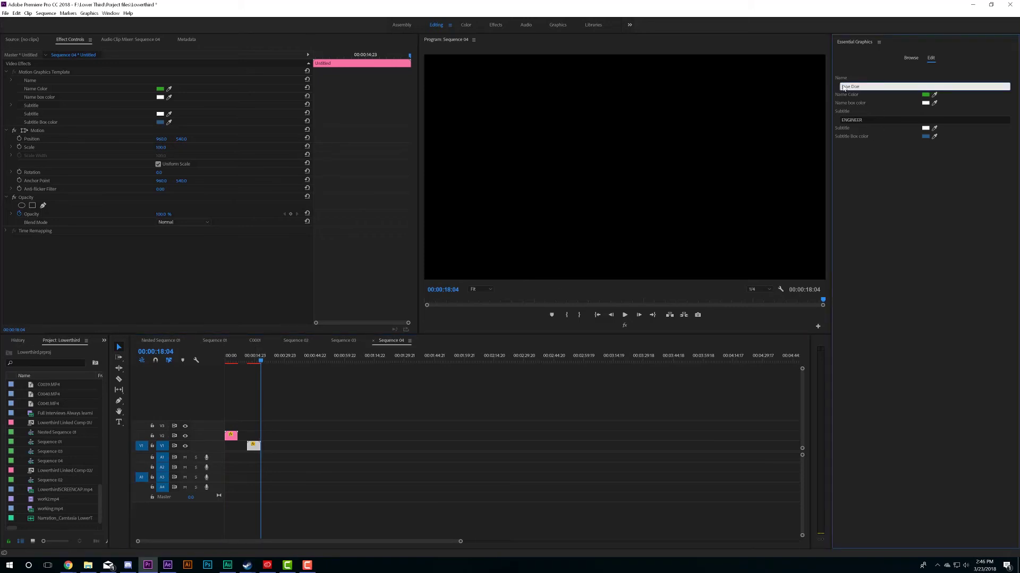
key(ctrl+a)
key(BackSpace)
text(JANE DOE)
click(886, 215)
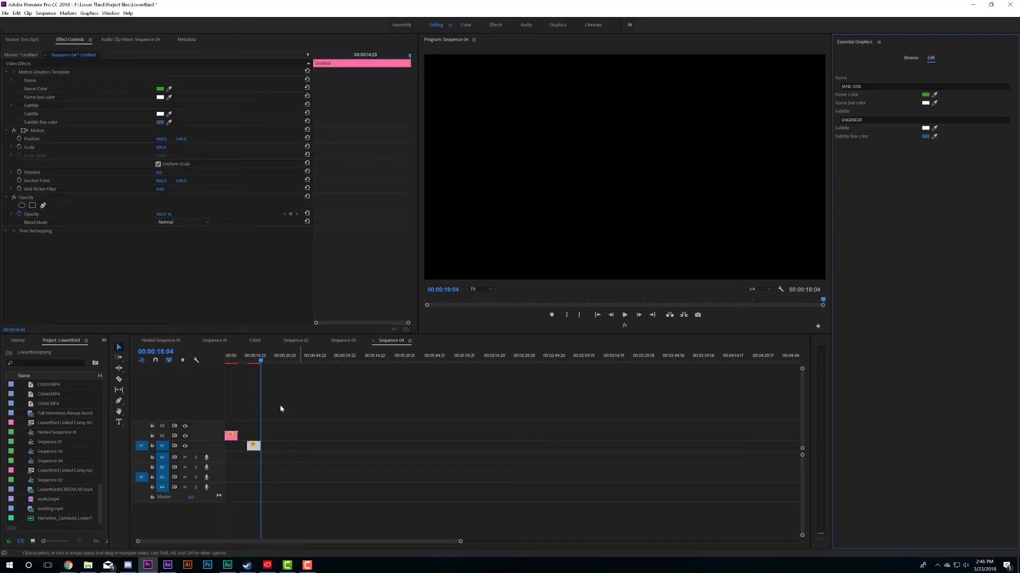
click(247, 362)
key(space)
key(space)
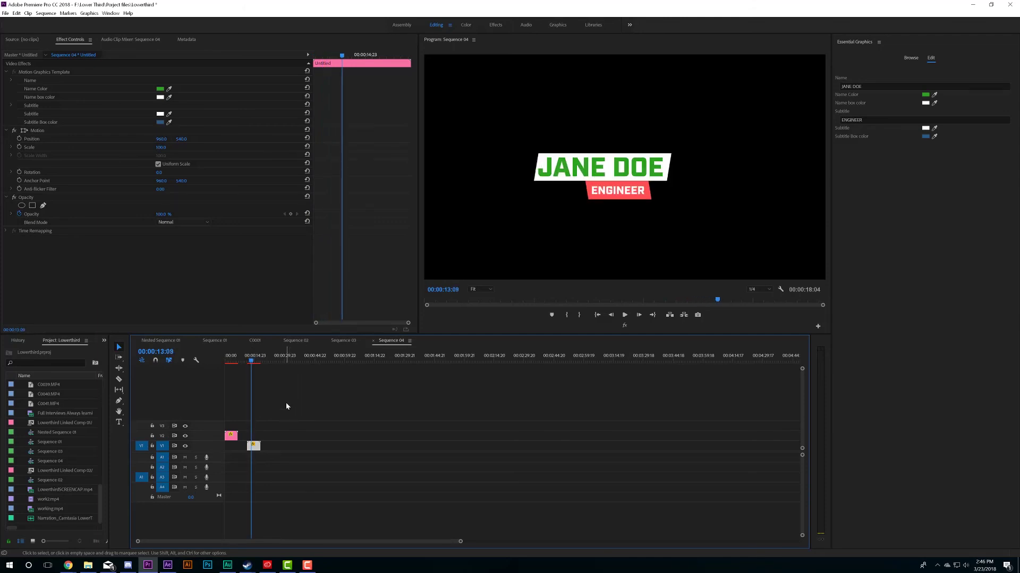